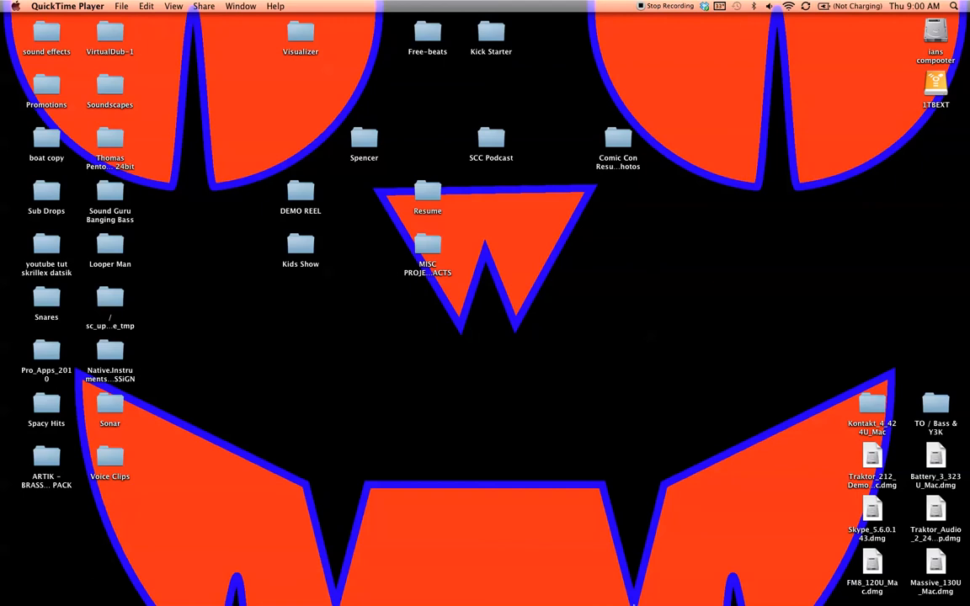
- Switch to Logic Pro and start a new project from the Empty Project template, closing the currently open song
{"action": "mouse_move", "coordinate": [649, 590]}
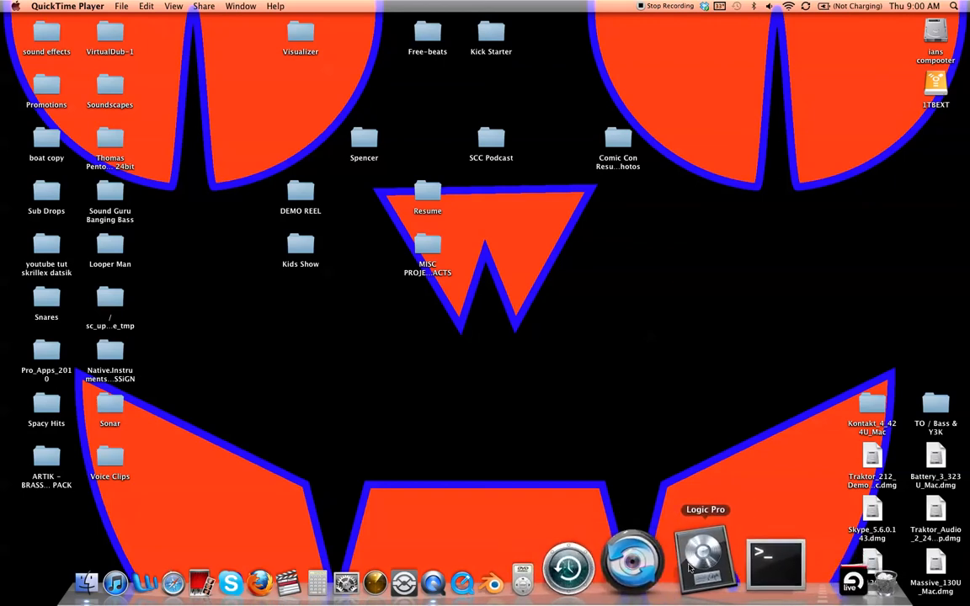
{"action": "left_click", "coordinate": [689, 570]}
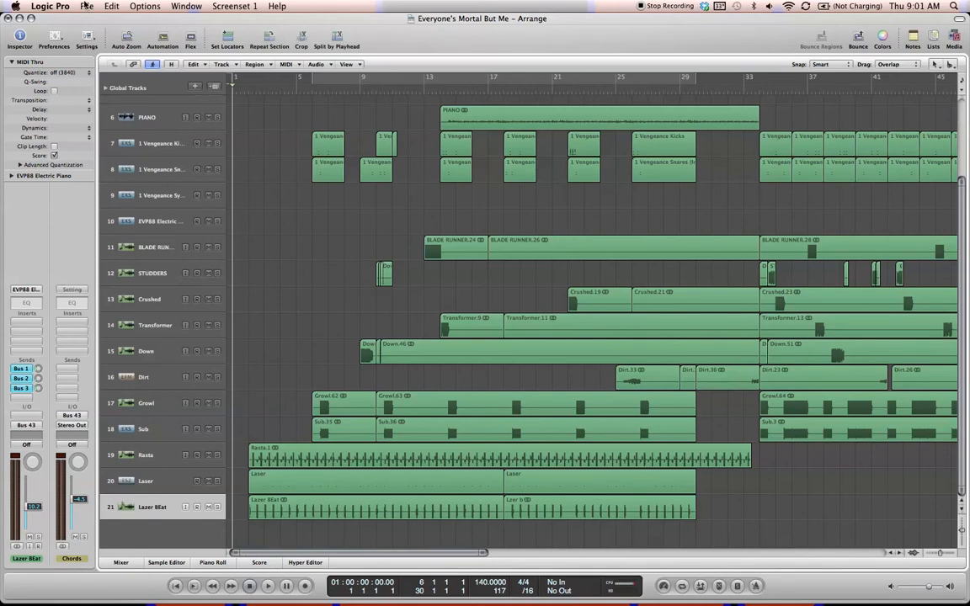
{"action": "left_click", "coordinate": [85, 6]}
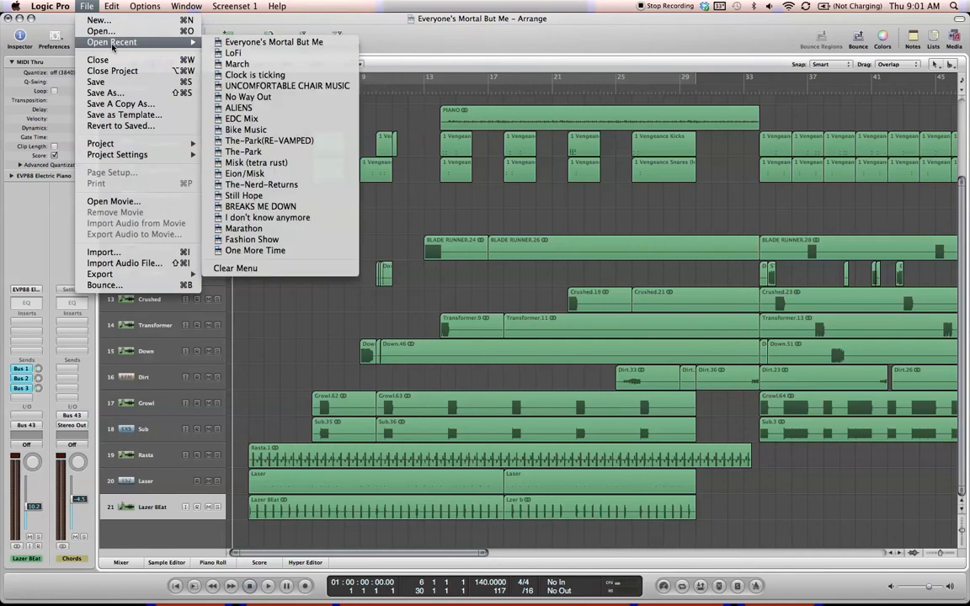
{"action": "left_click", "coordinate": [107, 21]}
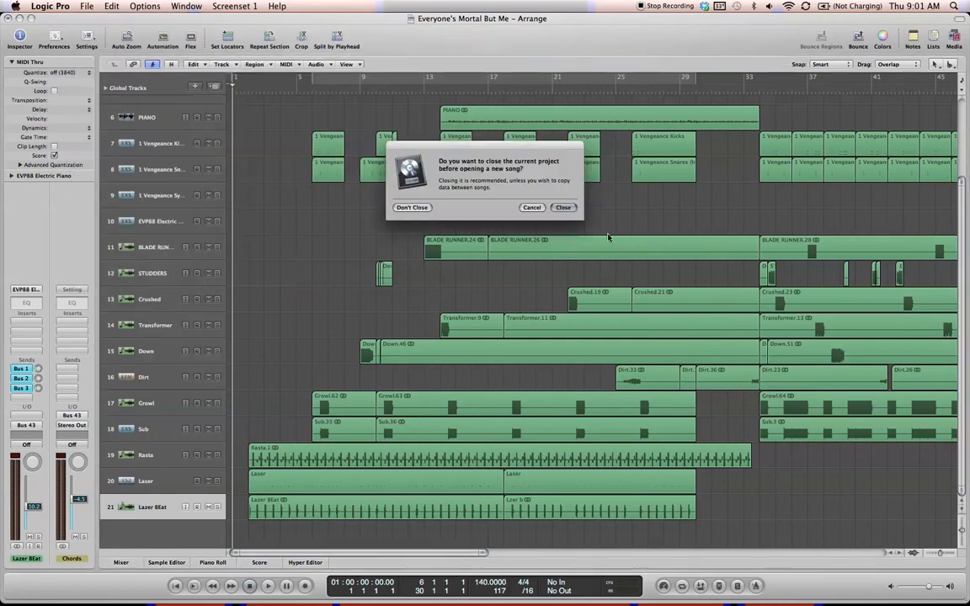
{"action": "left_click", "coordinate": [563, 208]}
{"action": "left_click", "coordinate": [419, 205]}
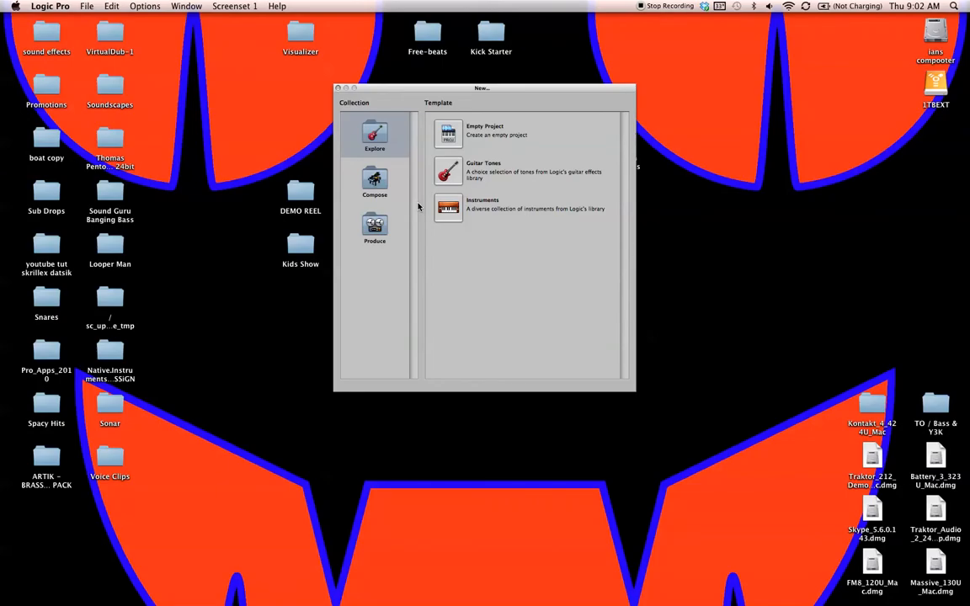
{"action": "left_click_drag", "start_coordinate": [505, 88], "coordinate": [510, 99]}
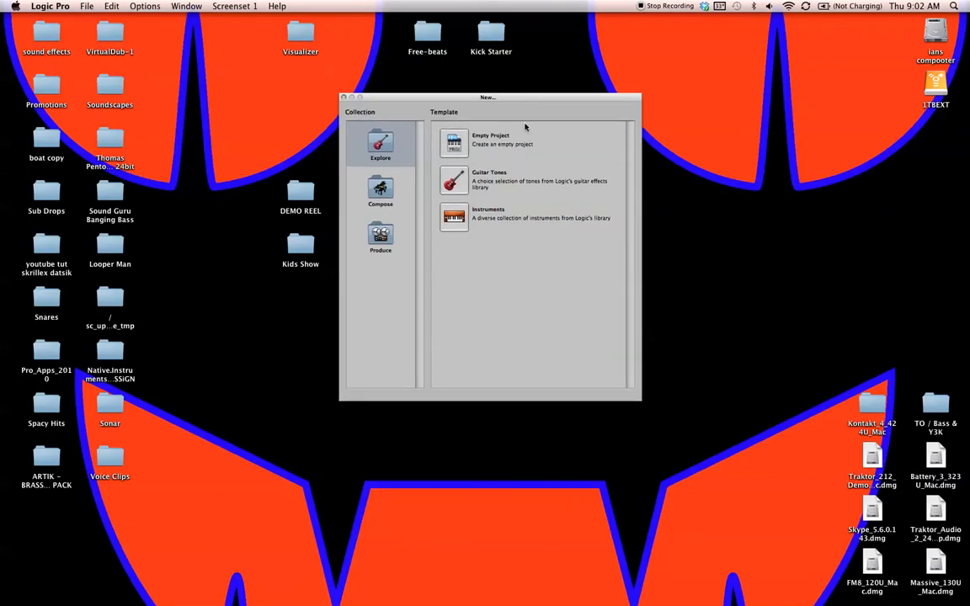
{"action": "left_click", "coordinate": [459, 148]}
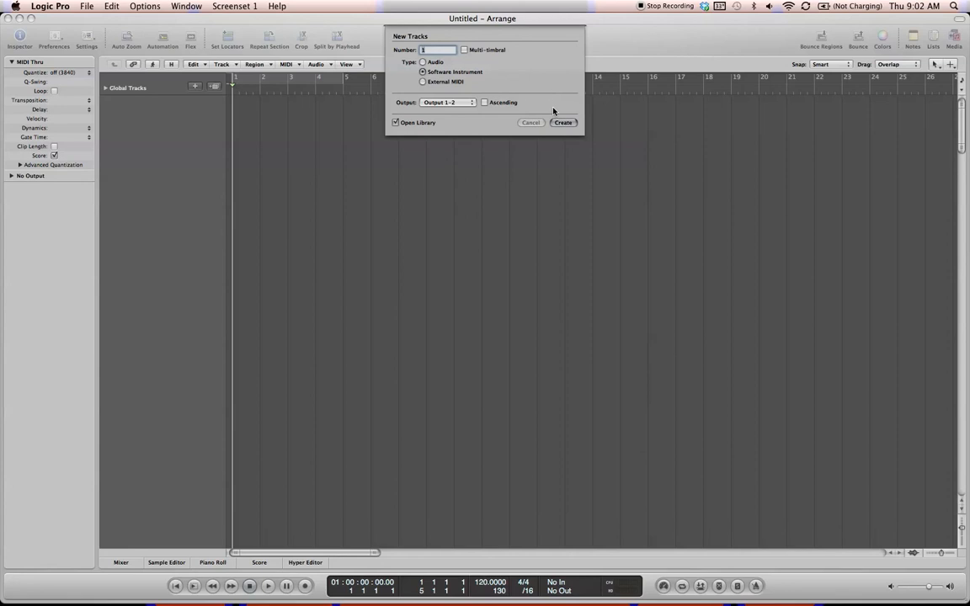
- Create one software instrument track with its output set to Output 1-2 and the library opened
{"action": "left_click", "coordinate": [471, 104]}
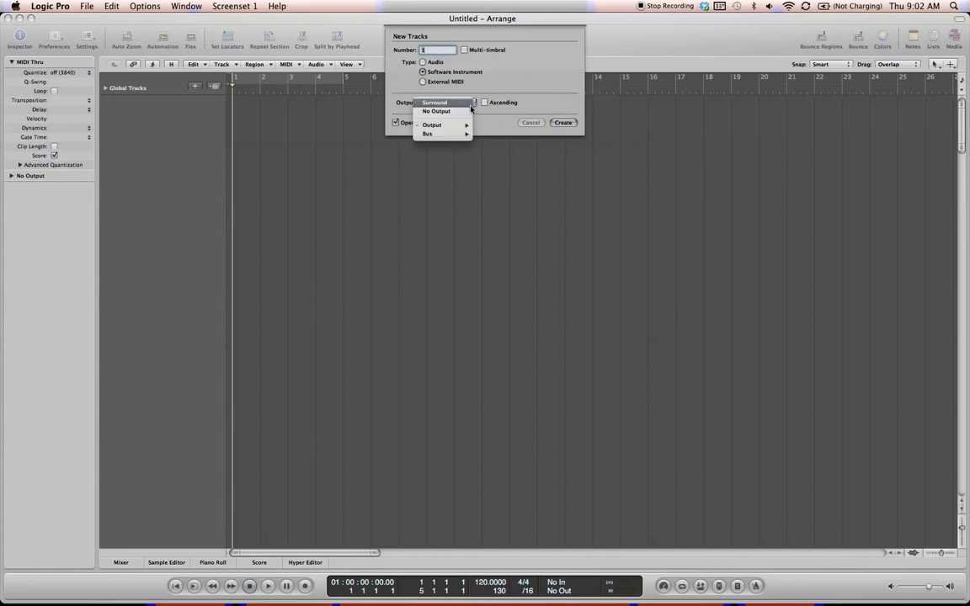
{"action": "left_click", "coordinate": [517, 56]}
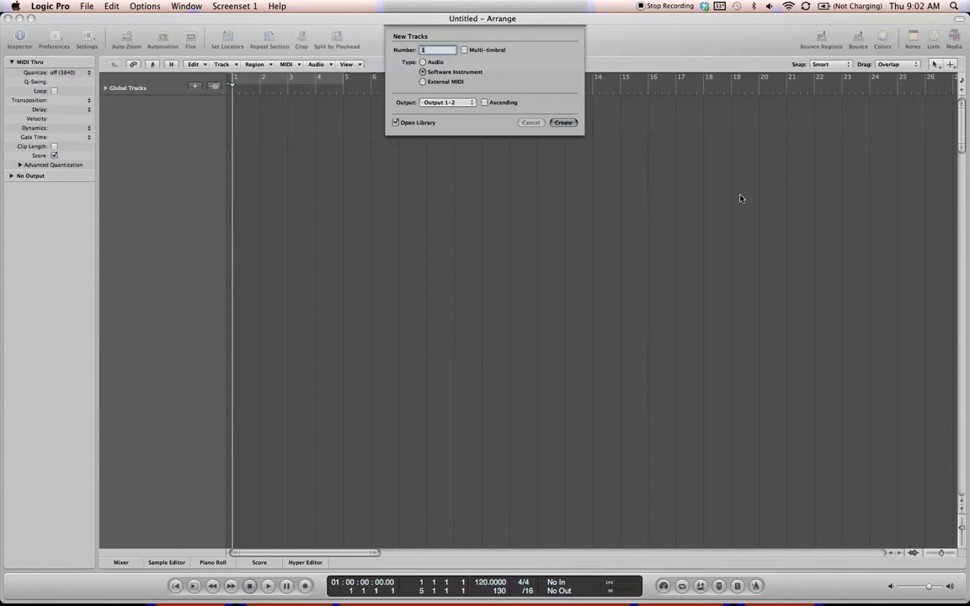
{"action": "key", "text": "Return"}
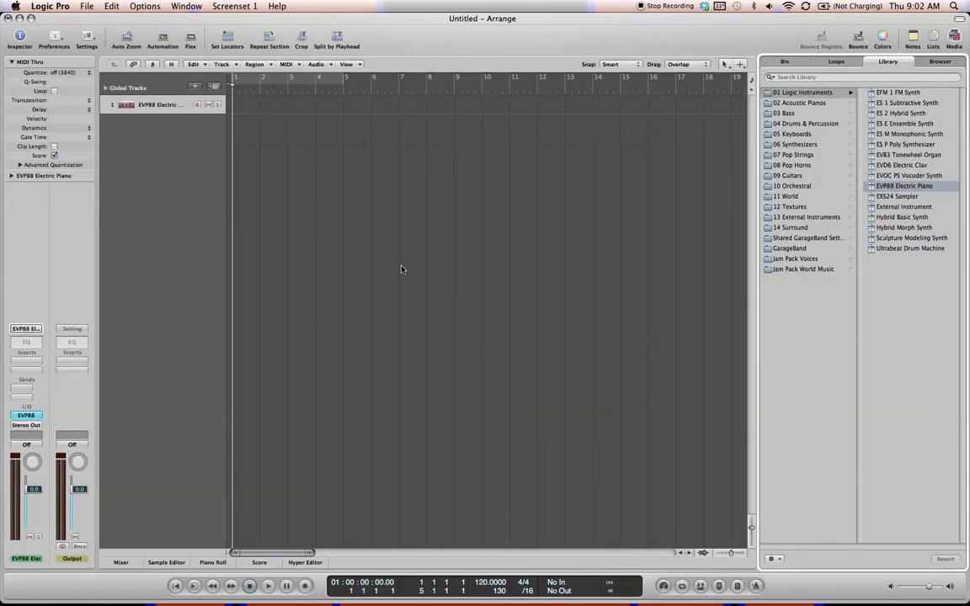
- Show the on-screen musical typing keyboard and place it over the middle of the arrange area
{"action": "key", "text": "Caps_Lock"}
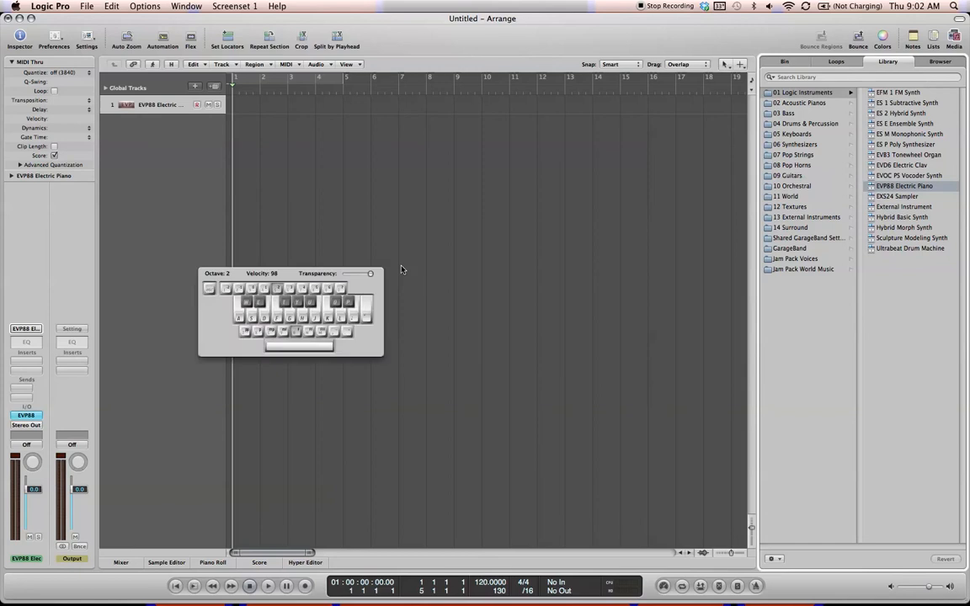
{"action": "key", "text": "Caps_Lock"}
{"action": "key", "text": "Caps_Lock"}
{"action": "left_click_drag", "start_coordinate": [316, 278], "coordinate": [422, 197]}
- Audition several notes of the electric piano with the on-screen musical keyboard
{"action": "key", "text": "f"}
{"action": "key", "text": "f"}
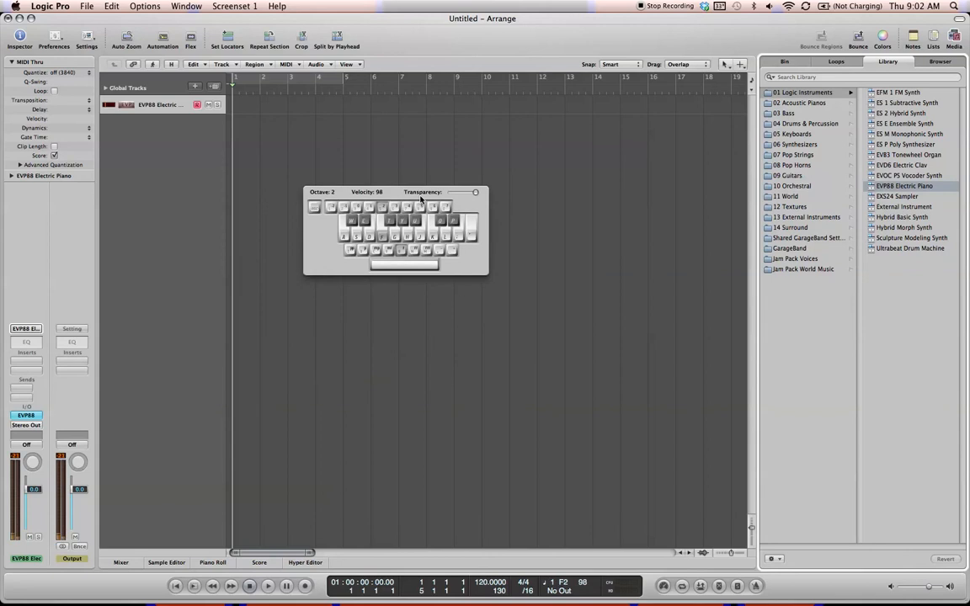
{"action": "key", "text": "j"}
{"action": "key", "text": "k"}
{"action": "key", "text": "l"}
{"action": "key", "text": "k"}
{"action": "key", "text": "s"}
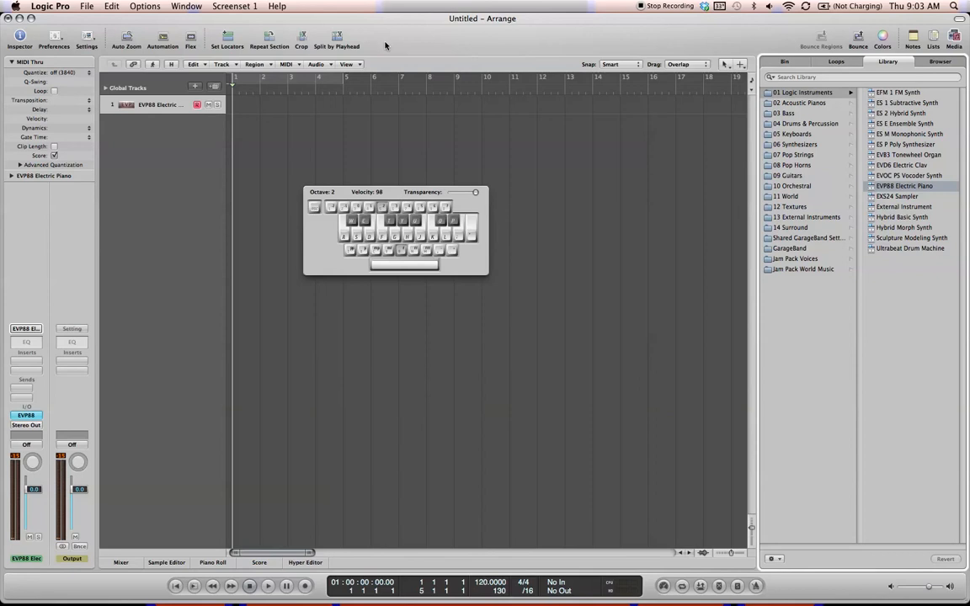
- Move the on-screen musical keyboard out of the way and open the Piano Roll editor
{"action": "left_click_drag", "start_coordinate": [358, 192], "coordinate": [0, 52]}
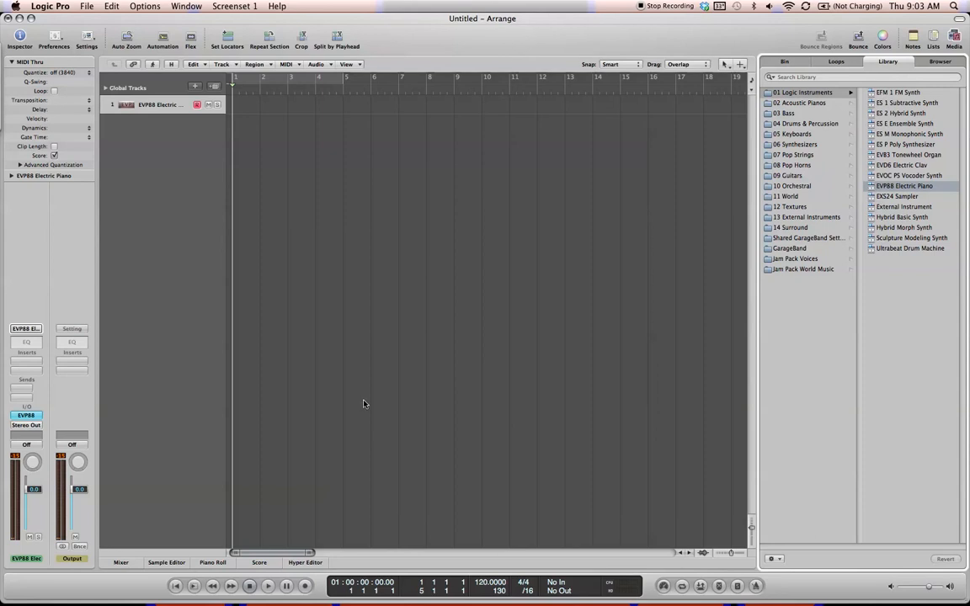
{"action": "left_click", "coordinate": [212, 563]}
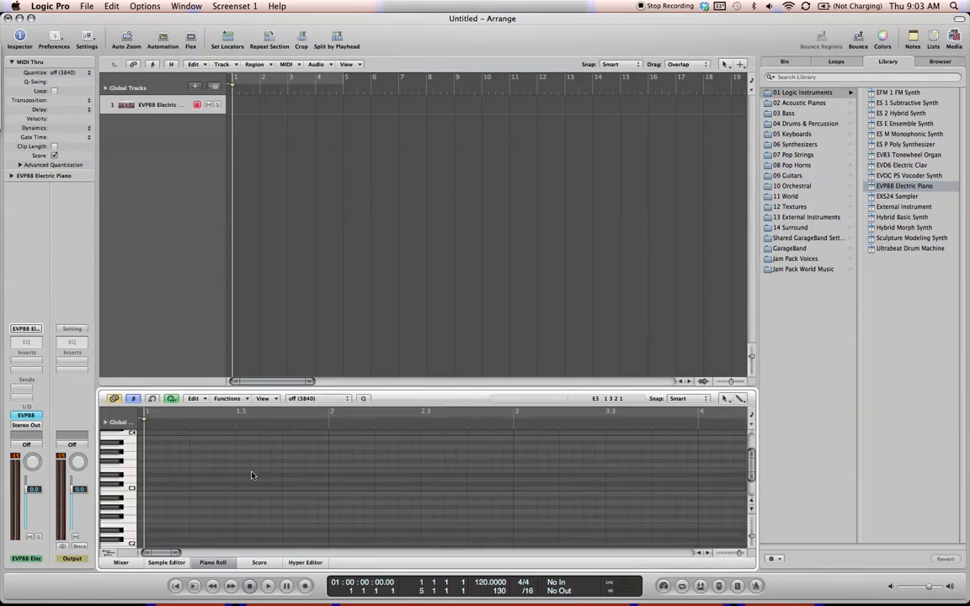
{"action": "key", "text": "e"}
- Draw short C3, F3, B3 and C4 notes near the start of bar 1 in the Piano Roll and play them back
{"action": "left_click", "coordinate": [148, 489]}
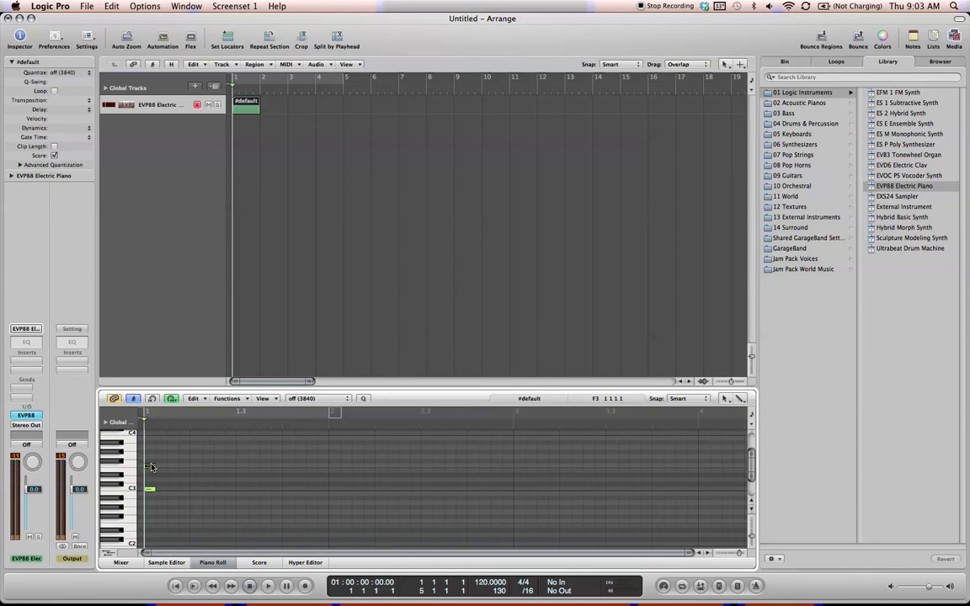
{"action": "left_click", "coordinate": [149, 465]}
{"action": "left_click", "coordinate": [150, 438]}
{"action": "key", "text": "space"}
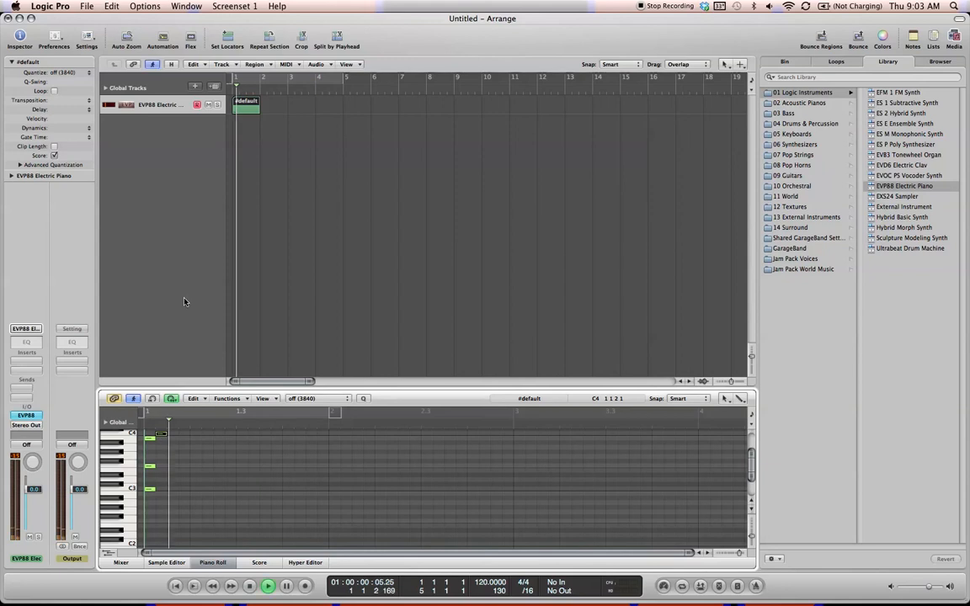
{"action": "key", "text": "space"}
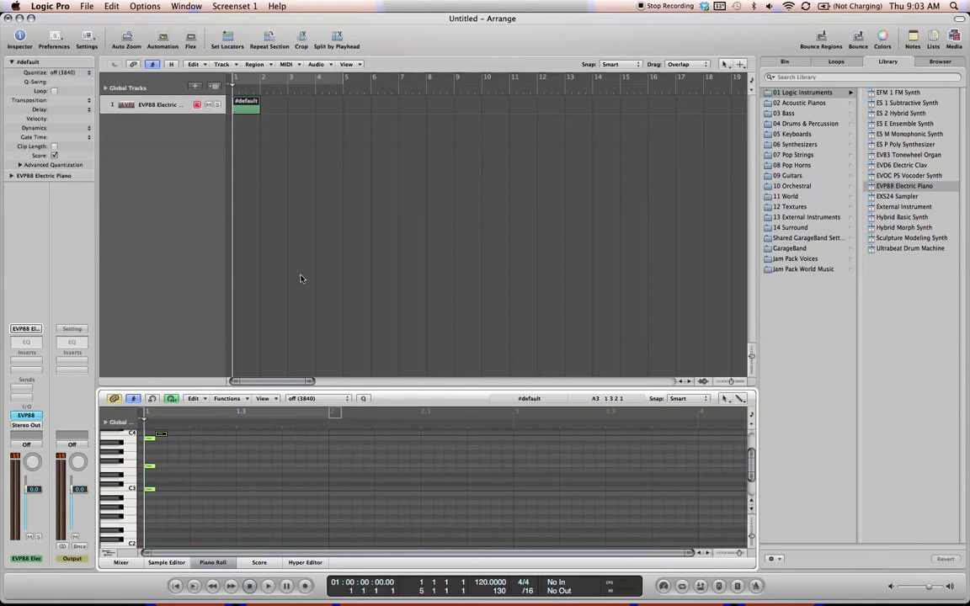
- Delete the MIDI region containing the drawn notes from the electric piano track
{"action": "left_click", "coordinate": [262, 110]}
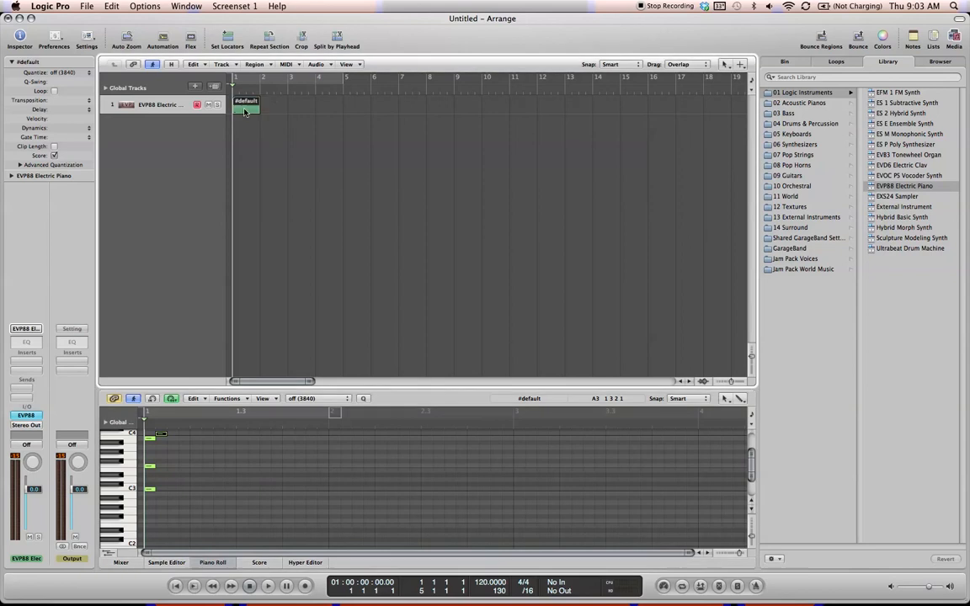
{"action": "key", "text": "Delete"}
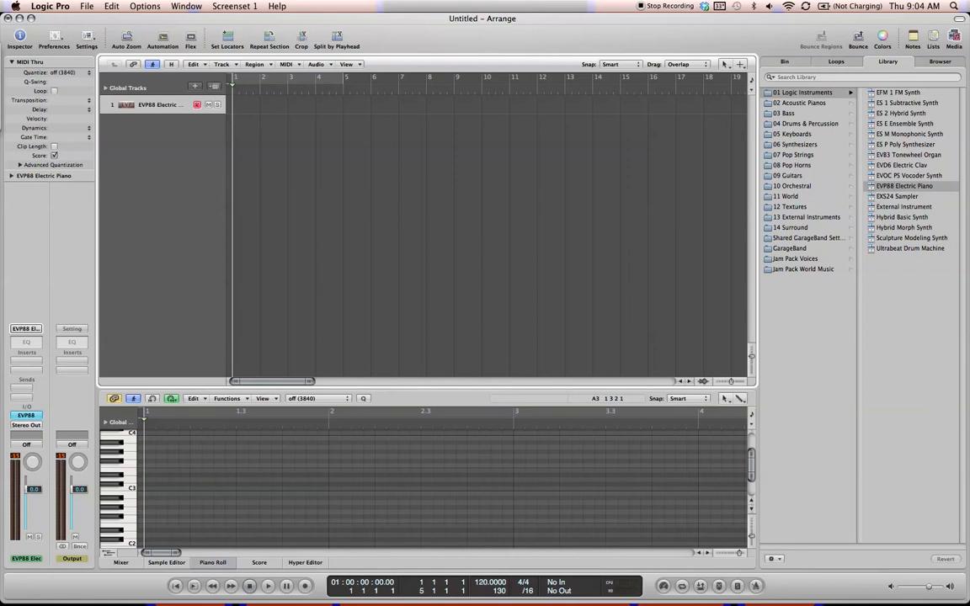
- Record a short MIDI performance of paired low and high notes over about two bars on the electric piano track
{"action": "left_click_drag", "start_coordinate": [0, 48], "coordinate": [0, 84]}
{"action": "left_click", "coordinate": [306, 587]}
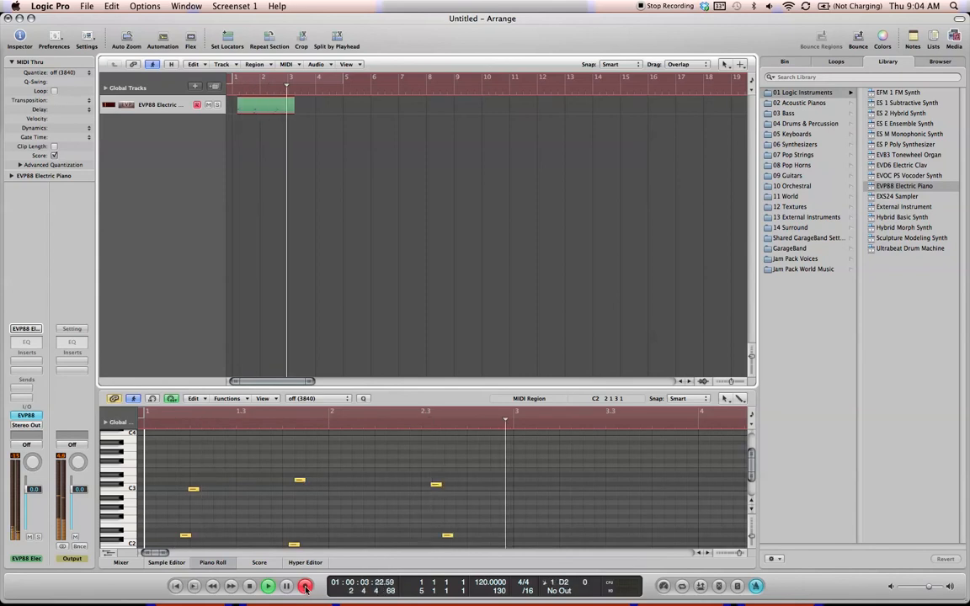
{"action": "key", "text": "space"}
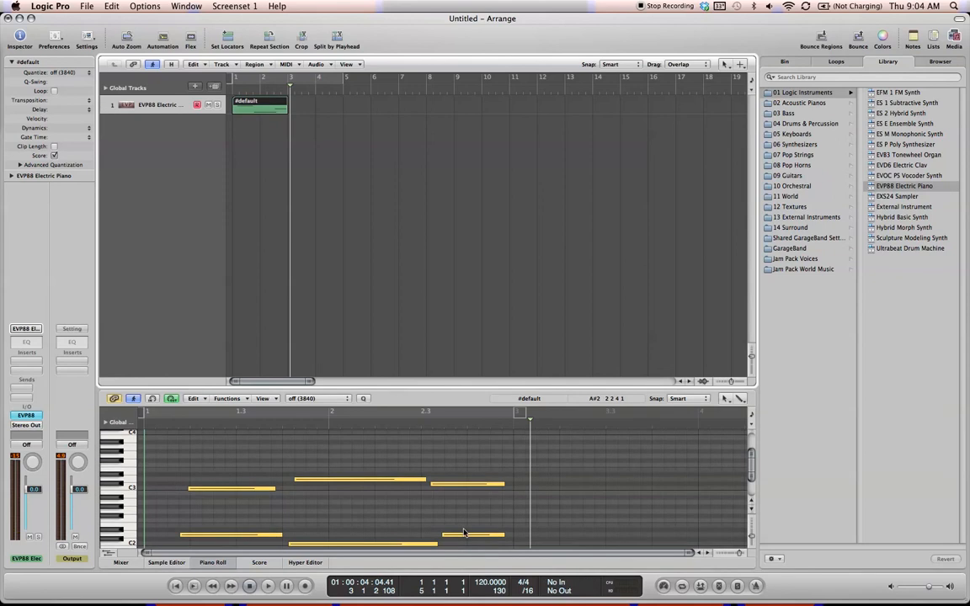
- Quantize all the recorded notes in the Piano Roll to 1/8-Note and return the playhead to the start
{"action": "scroll", "coordinate": [379, 505], "scroll_direction": "down", "scroll_amount": 2}
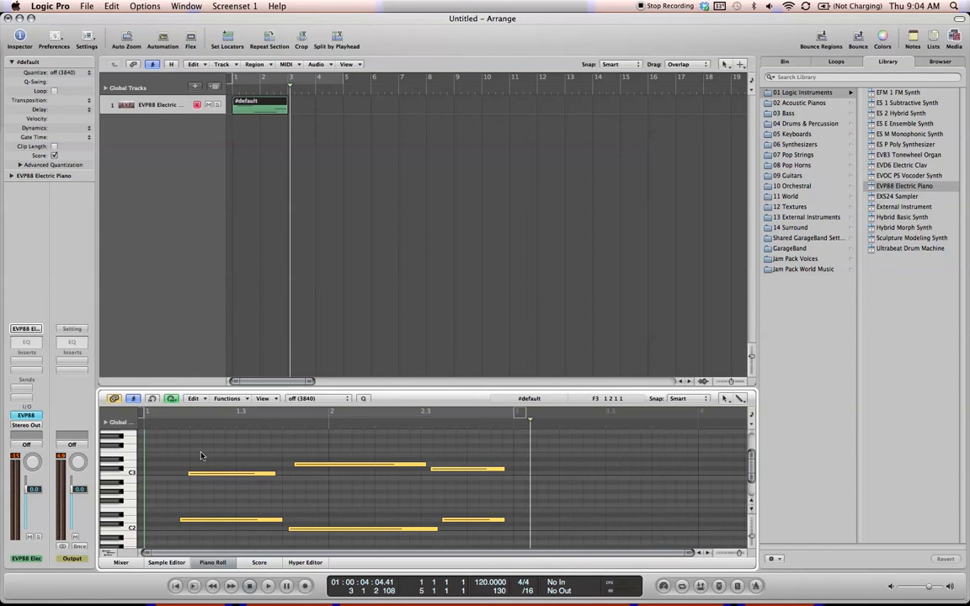
{"action": "mouse_move", "coordinate": [201, 457]}
{"action": "left_mouse_down"}
{"action": "mouse_move", "coordinate": [396, 516]}
{"action": "mouse_move", "coordinate": [542, 533]}
{"action": "left_mouse_up"}
{"action": "left_click", "coordinate": [549, 483]}
{"action": "key", "text": "super+a"}
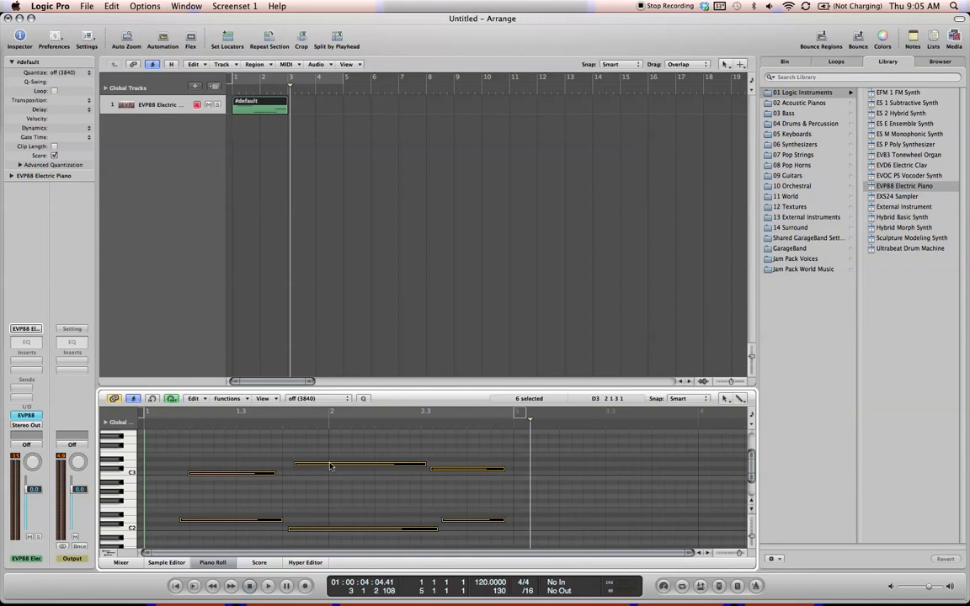
{"action": "left_click", "coordinate": [249, 453]}
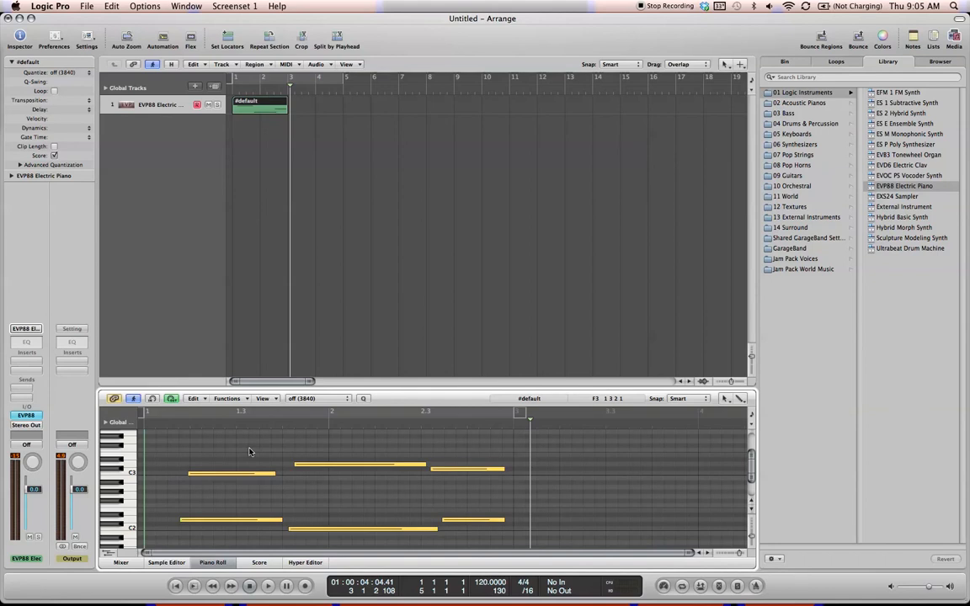
{"action": "left_click", "coordinate": [320, 167]}
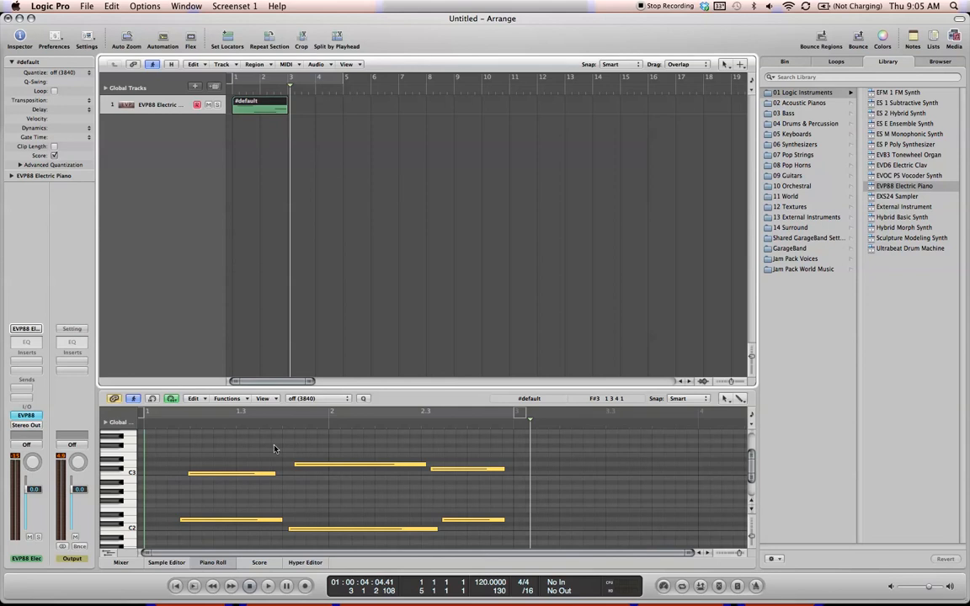
{"action": "key", "text": "super+a"}
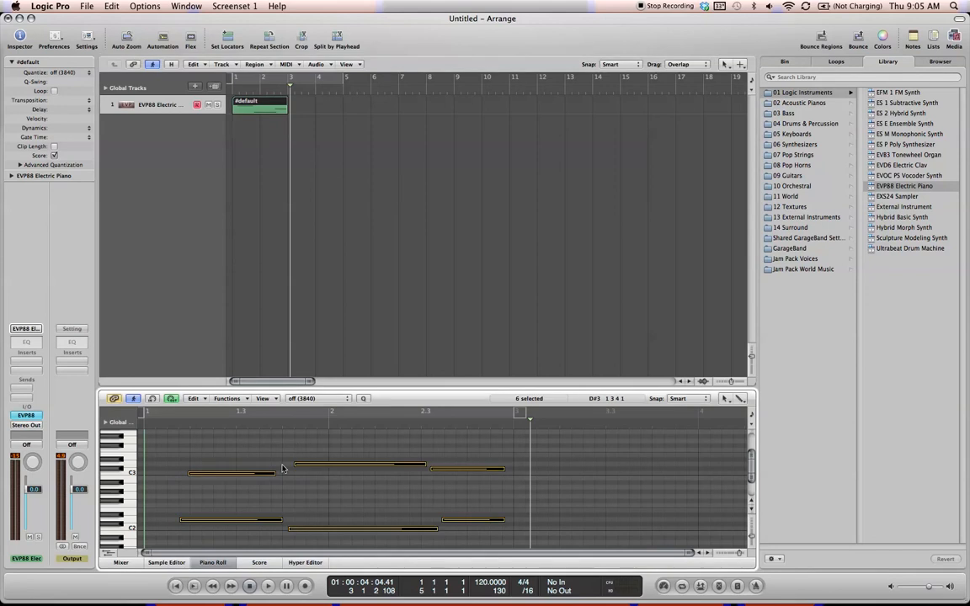
{"action": "left_click", "coordinate": [346, 399]}
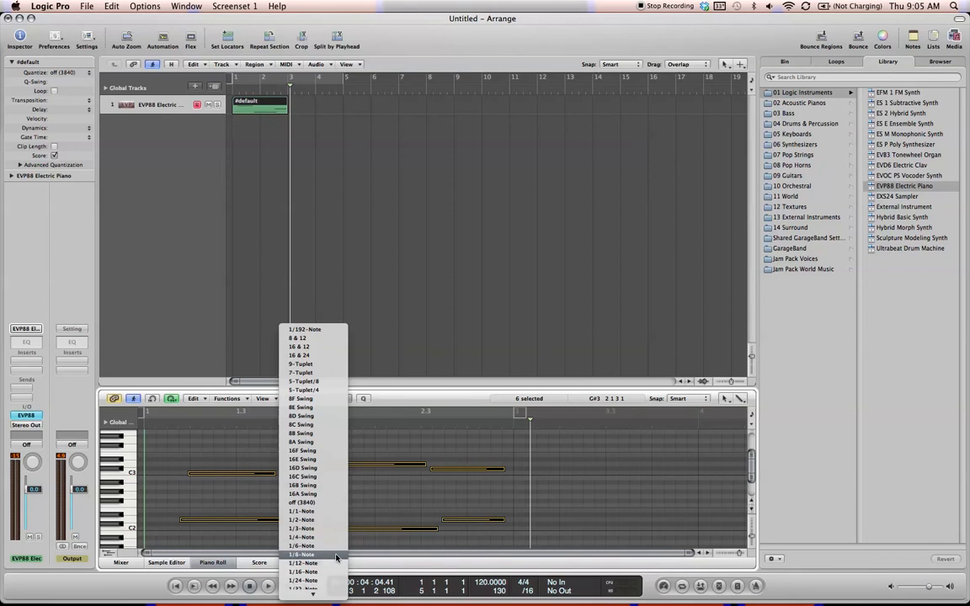
{"action": "left_click", "coordinate": [336, 557]}
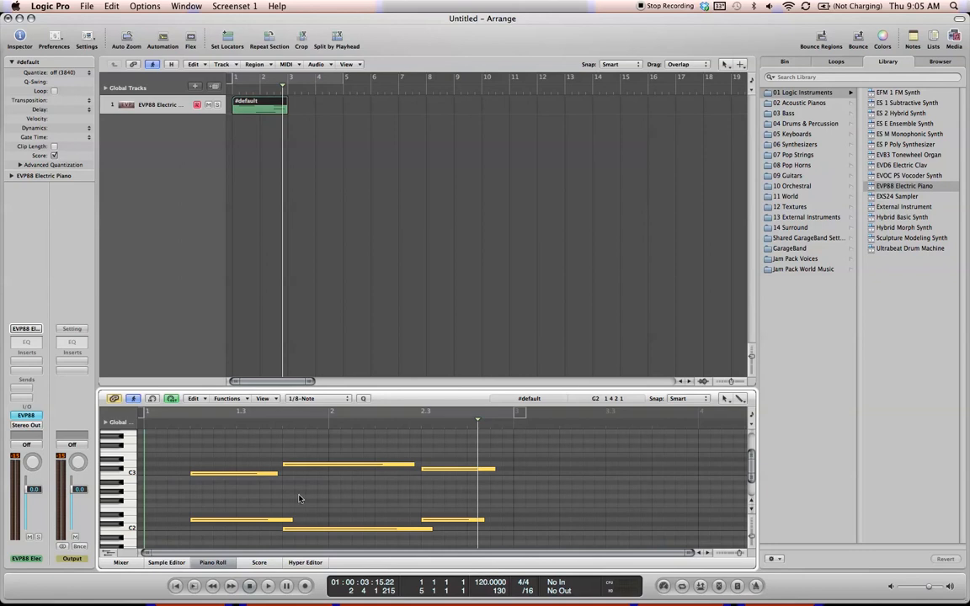
{"action": "key", "text": "Return"}
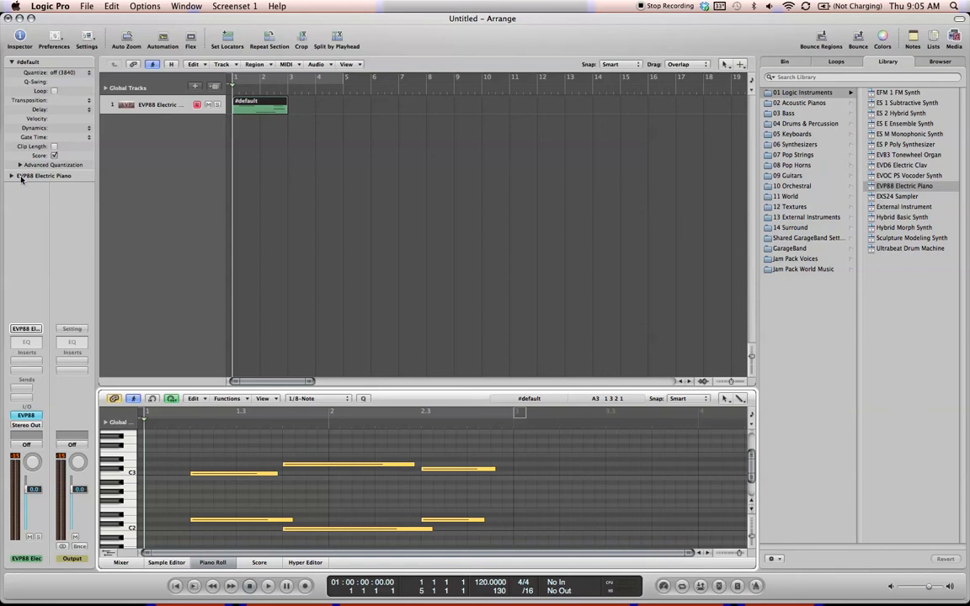
- Collapse the region parameters in the inspector and briefly view the electric piano's track parameters
{"action": "left_click", "coordinate": [12, 63]}
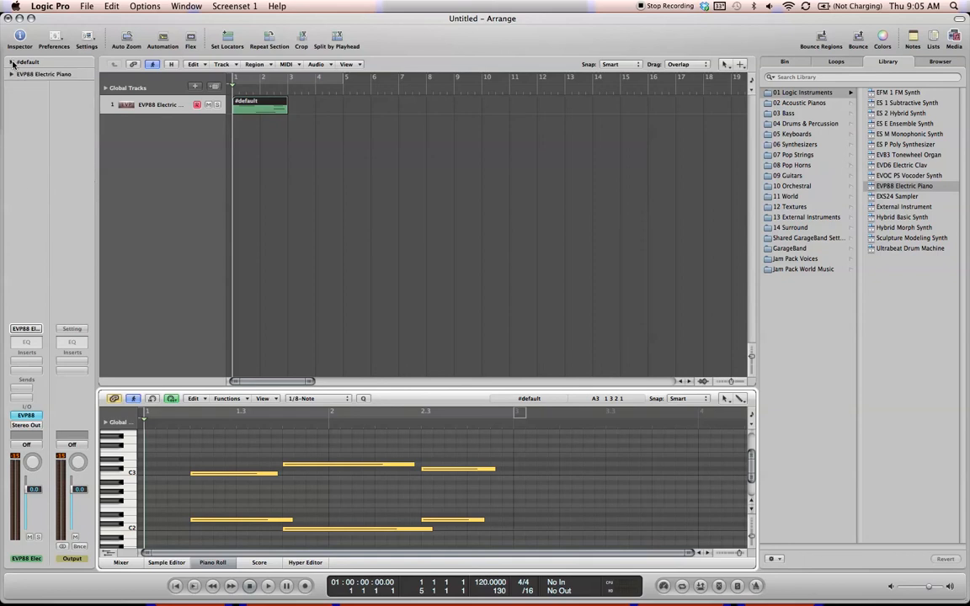
{"action": "left_click", "coordinate": [11, 74]}
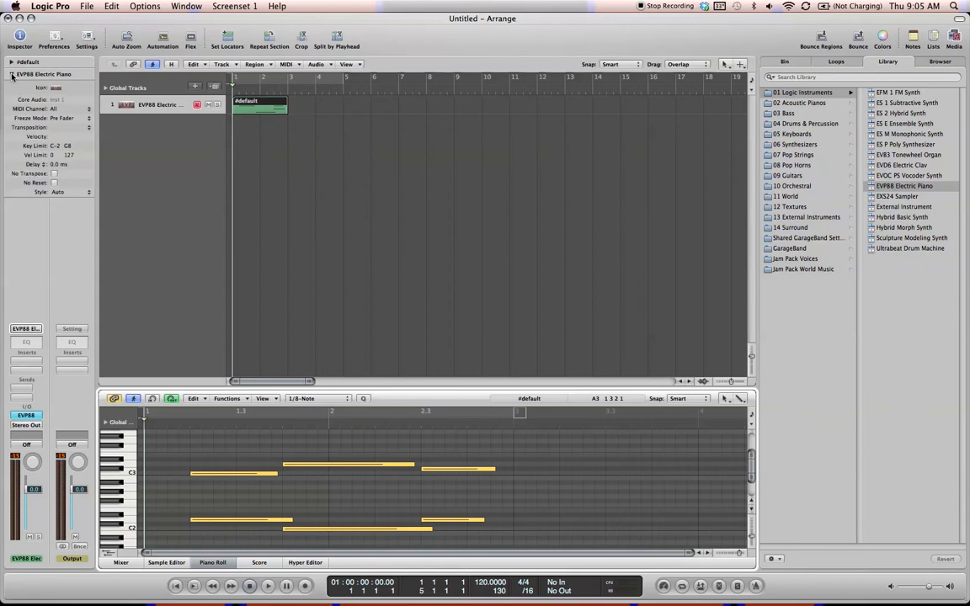
{"action": "left_click", "coordinate": [11, 75]}
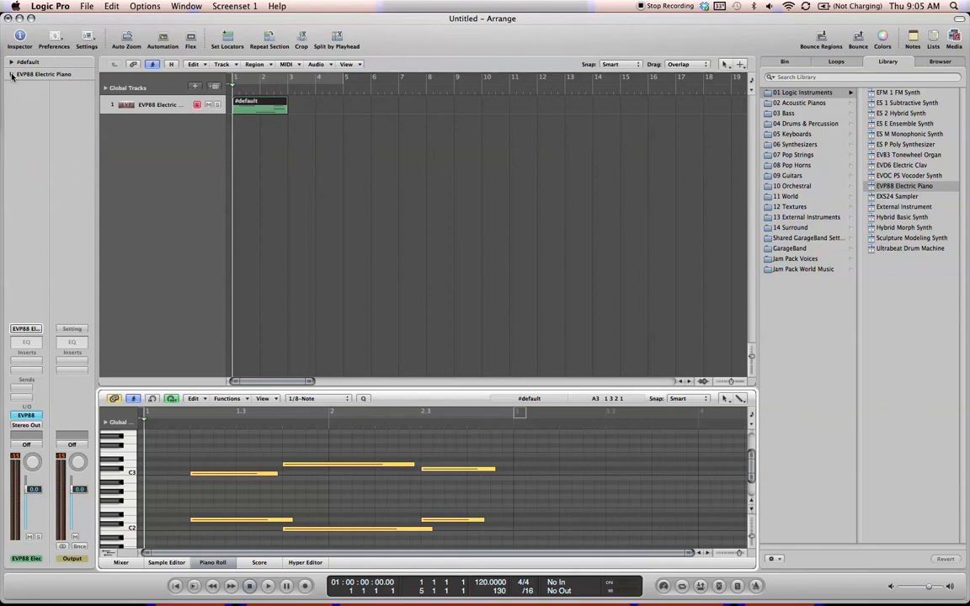
- Insert the Guitar Amp Pro effect in the first insert slot of the electric piano channel
{"action": "left_click", "coordinate": [31, 364]}
{"action": "mouse_move", "coordinate": [39, 372]}
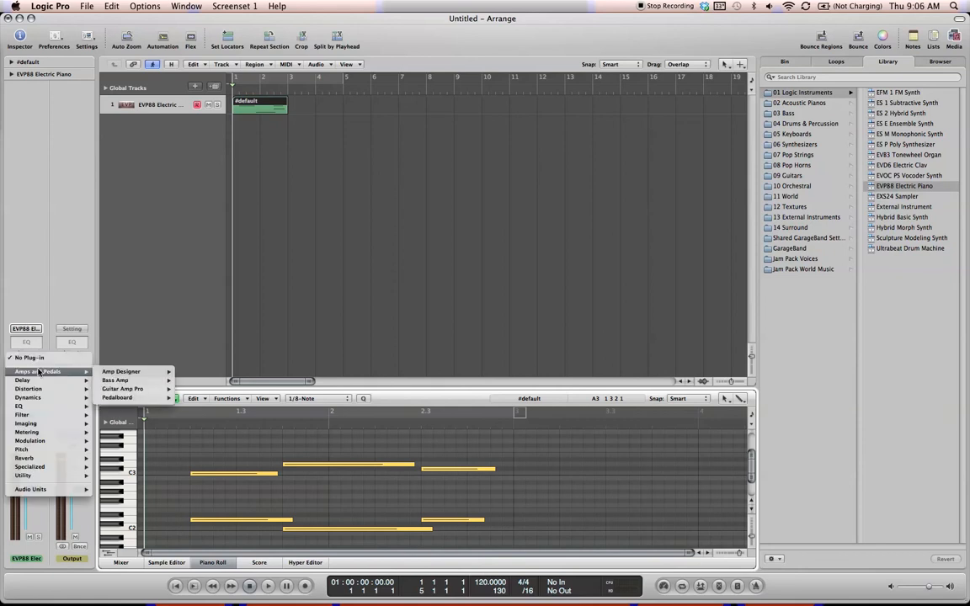
{"action": "left_click", "coordinate": [133, 392]}
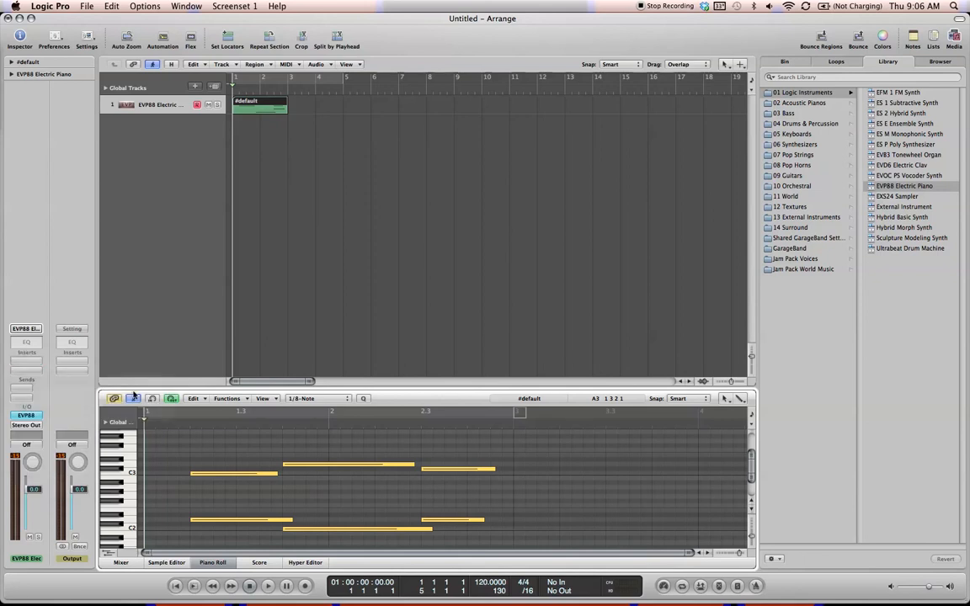
- Put the Echo effect on the electric piano channel with its Time set to 1/4, and close the effect window
{"action": "left_click_drag", "start_coordinate": [112, 37], "coordinate": [461, 133]}
{"action": "left_click", "coordinate": [459, 182]}
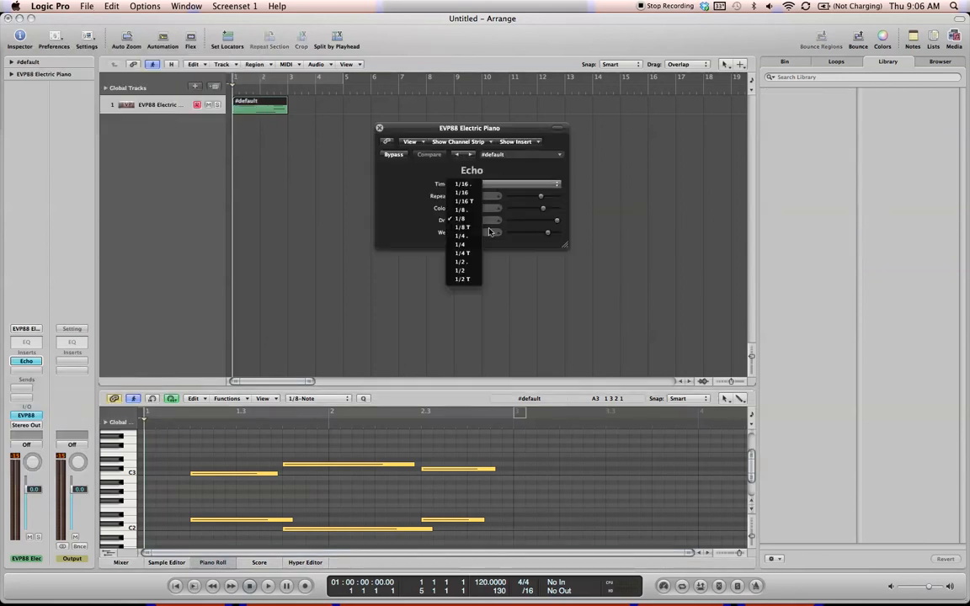
{"action": "left_click", "coordinate": [461, 244]}
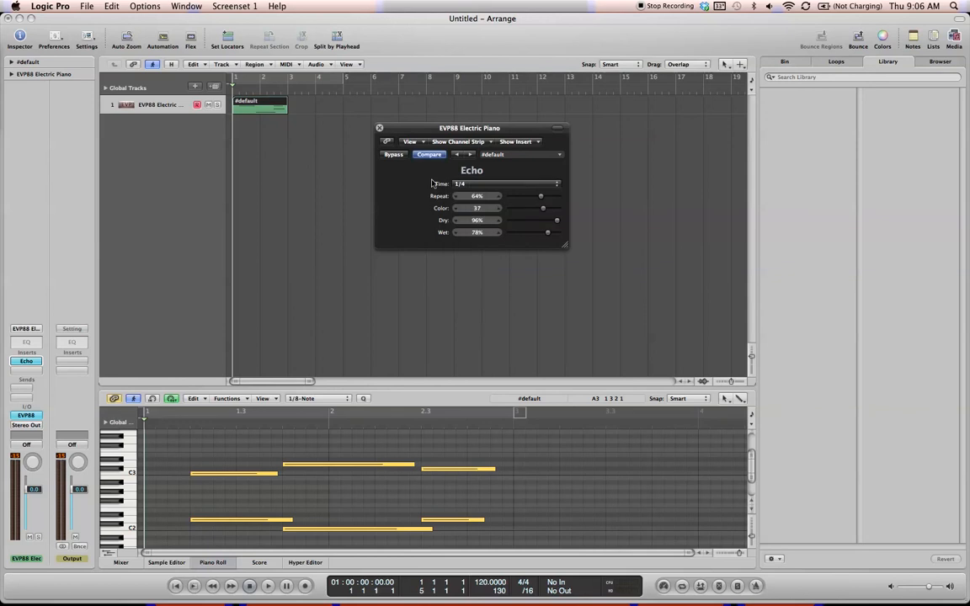
{"action": "left_click", "coordinate": [378, 127]}
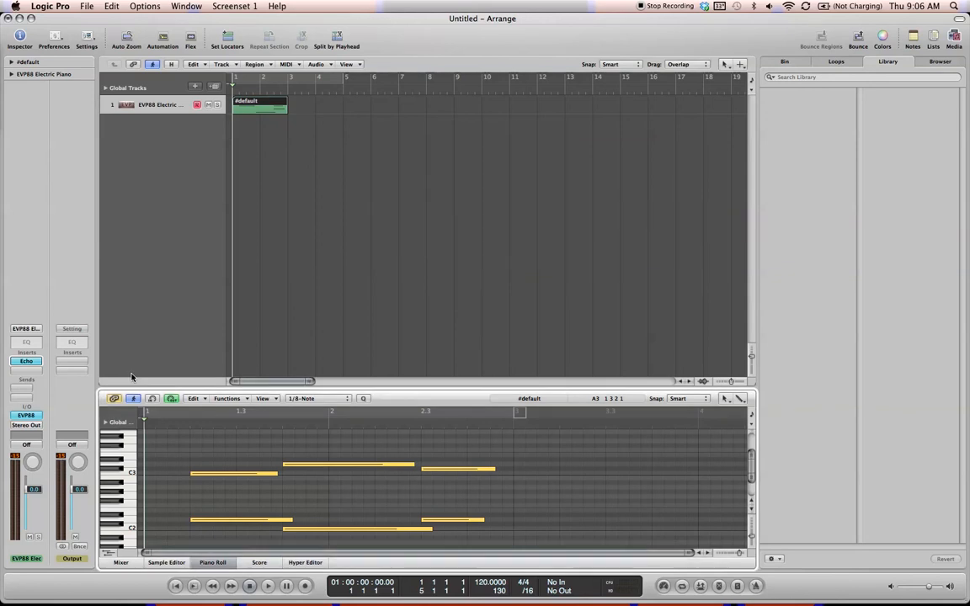
- Look through the buses available for the electric piano channel's first send
{"action": "left_click", "coordinate": [34, 398]}
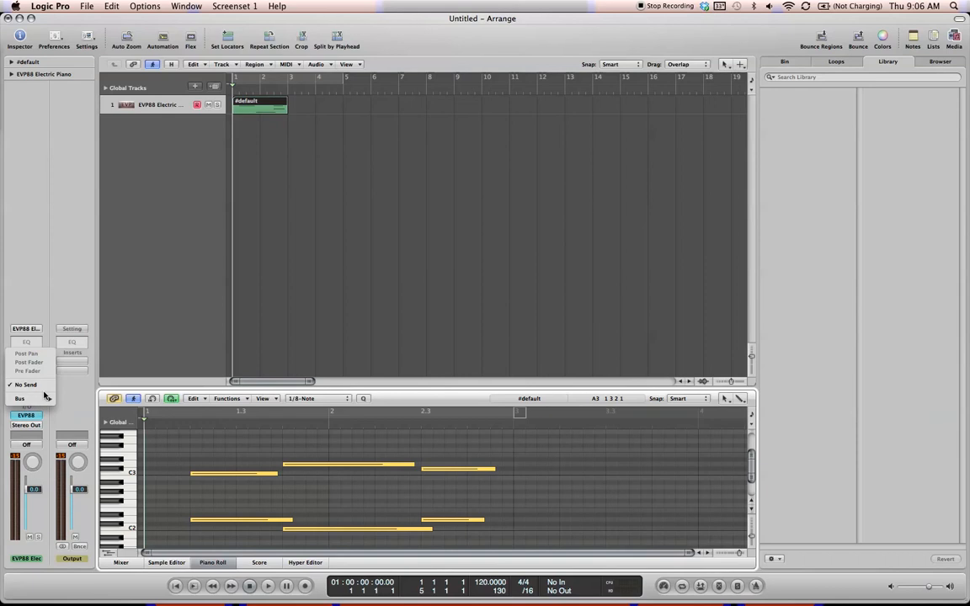
{"action": "mouse_move", "coordinate": [44, 398]}
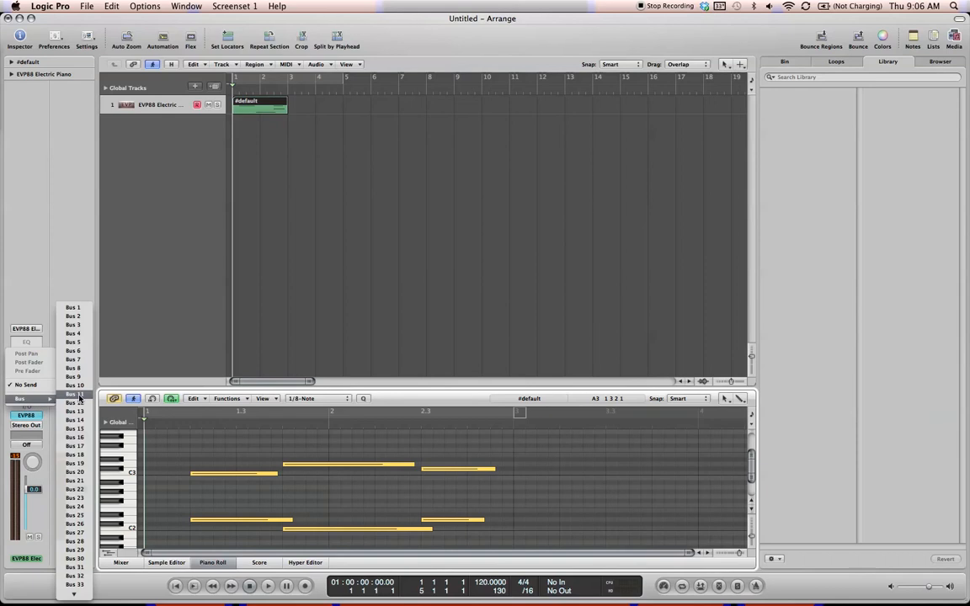
{"action": "left_click", "coordinate": [85, 396]}
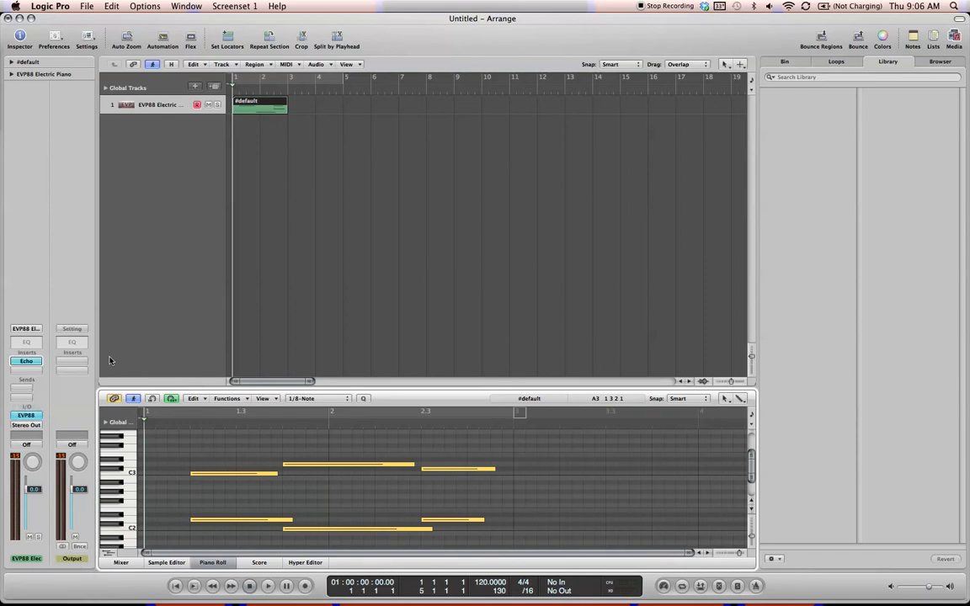
- Add a Channel EQ to the electric piano channel and enable its Analyzer at high resolution (4096 points)
{"action": "left_click", "coordinate": [32, 343]}
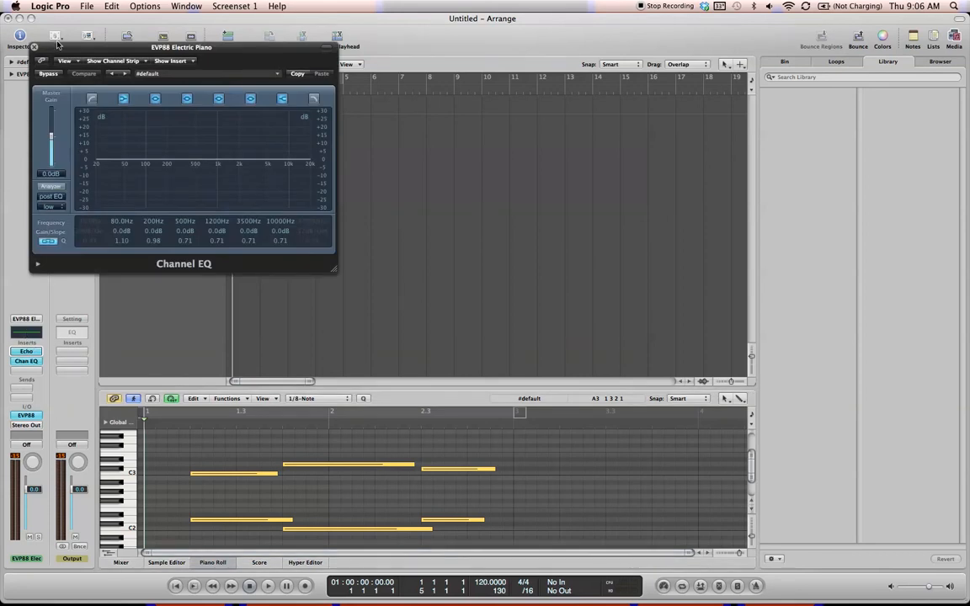
{"action": "left_click_drag", "start_coordinate": [59, 47], "coordinate": [694, 22]}
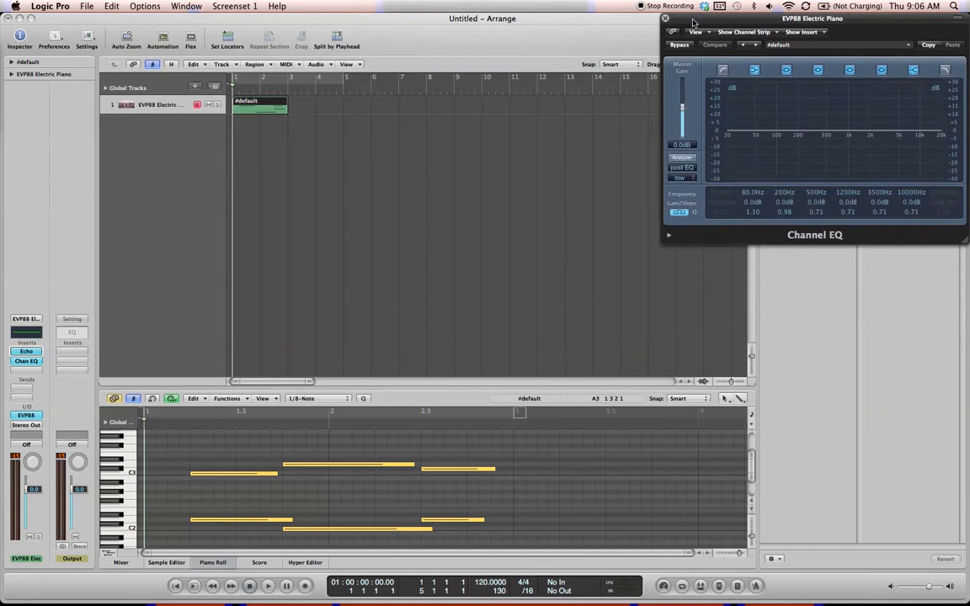
{"action": "left_click", "coordinate": [689, 158]}
{"action": "left_click", "coordinate": [696, 177]}
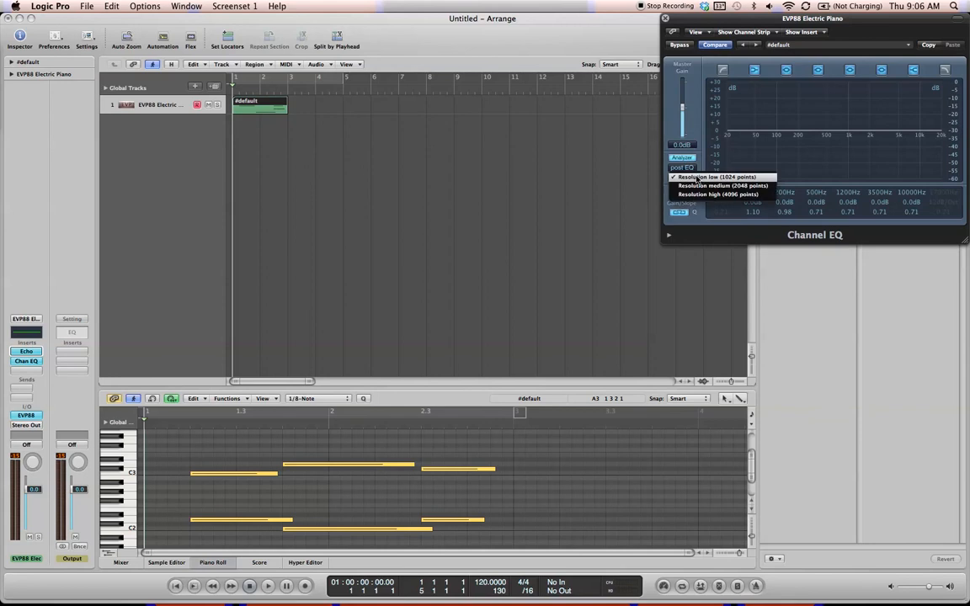
{"action": "left_click", "coordinate": [697, 195]}
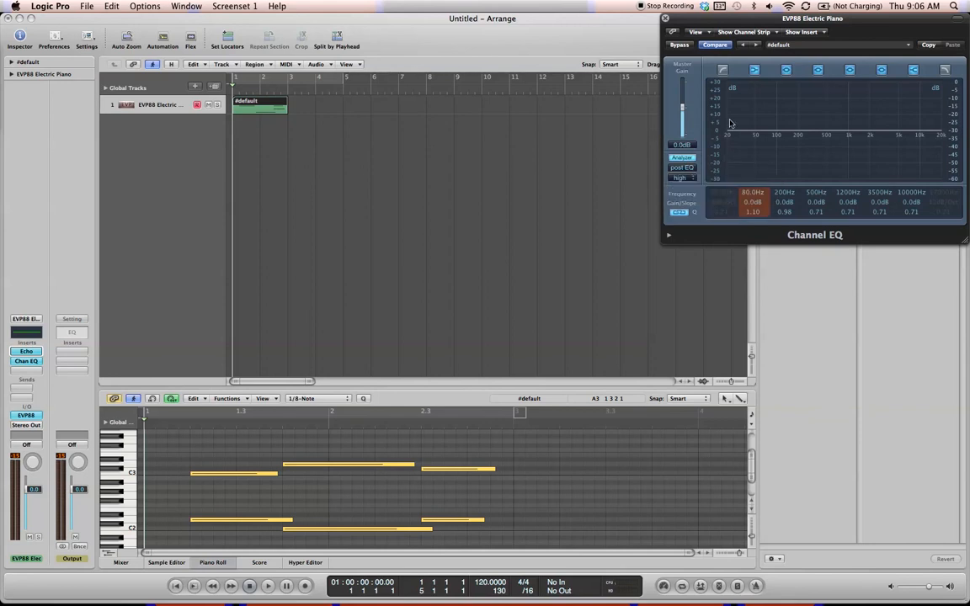
- Play the part to examine its spectrum, and set the Channel EQ's 200 Hz band to 245 Hz at +1.0 dB
{"action": "key", "text": "space"}
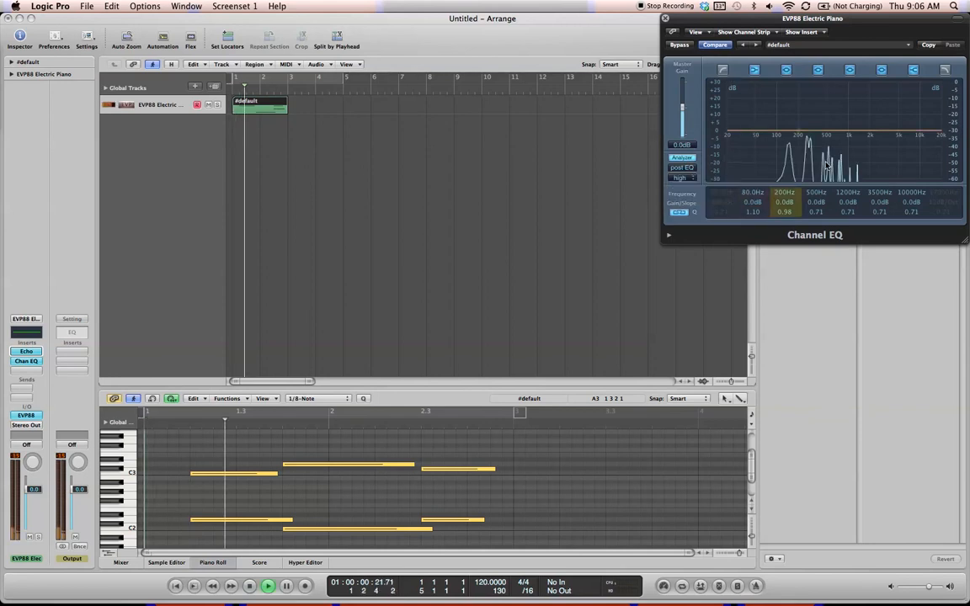
{"action": "key", "text": "space"}
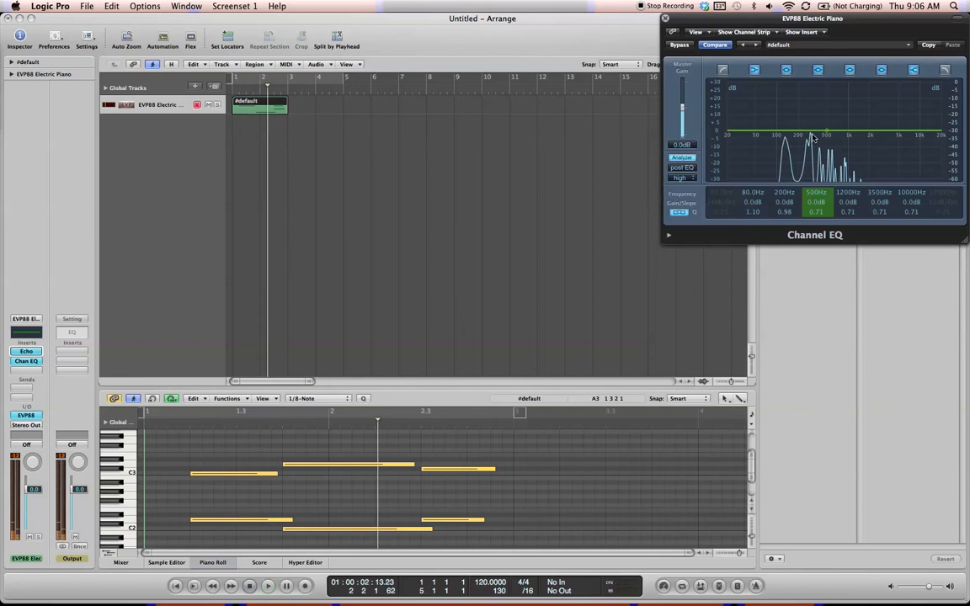
{"action": "left_click_drag", "start_coordinate": [804, 138], "coordinate": [810, 133]}
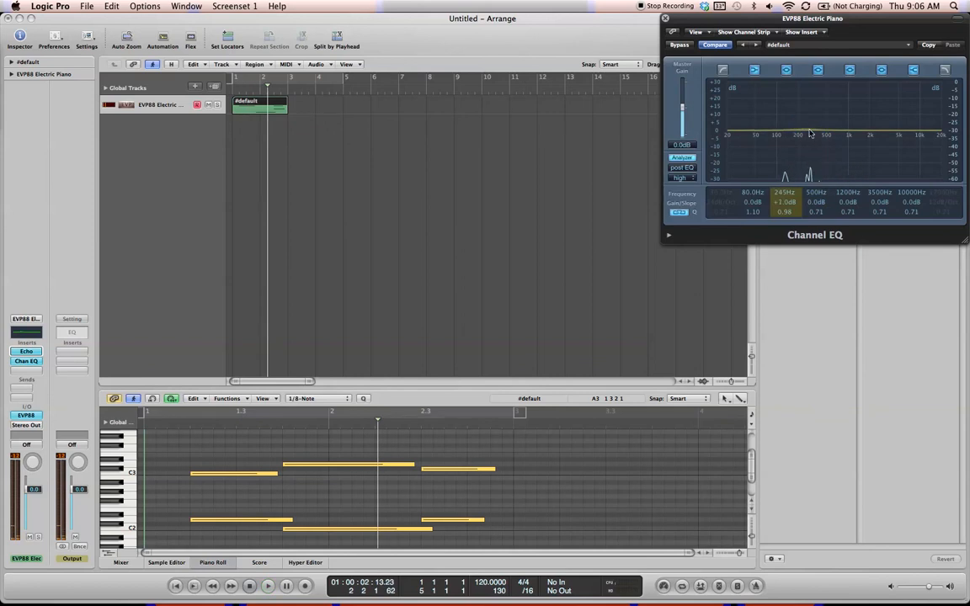
- Enable the Channel EQ's low cut at 78 Hz and set the 3500 Hz band to 3700 Hz at +1.0 dB
{"action": "left_click", "coordinate": [723, 70]}
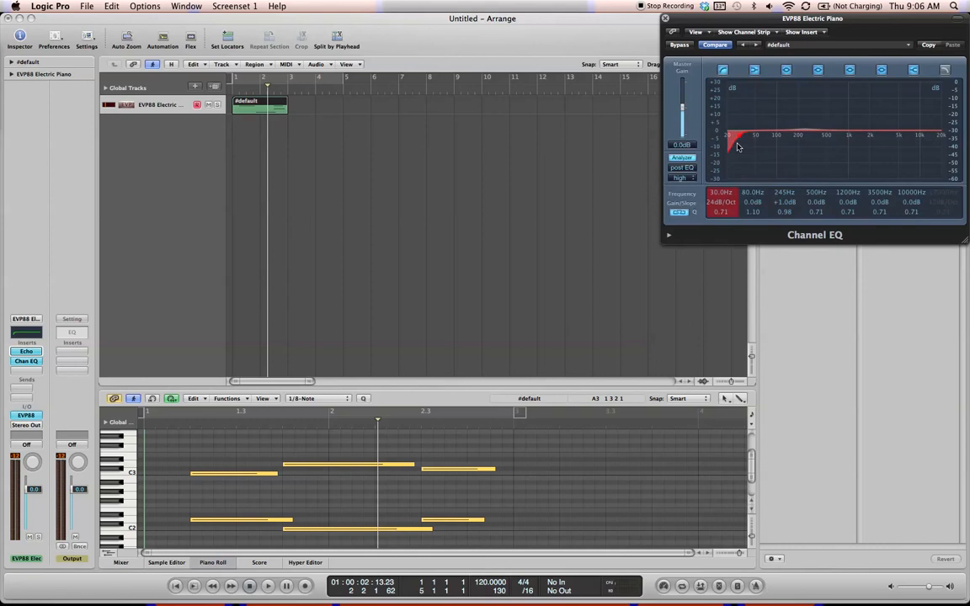
{"action": "left_click_drag", "start_coordinate": [768, 148], "coordinate": [780, 145]}
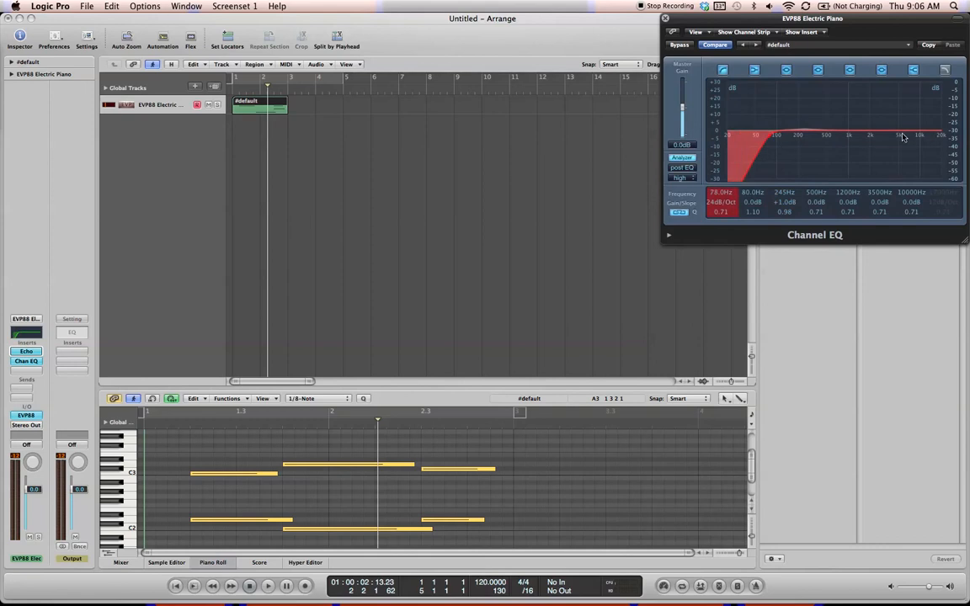
{"action": "left_click_drag", "start_coordinate": [902, 137], "coordinate": [899, 131]}
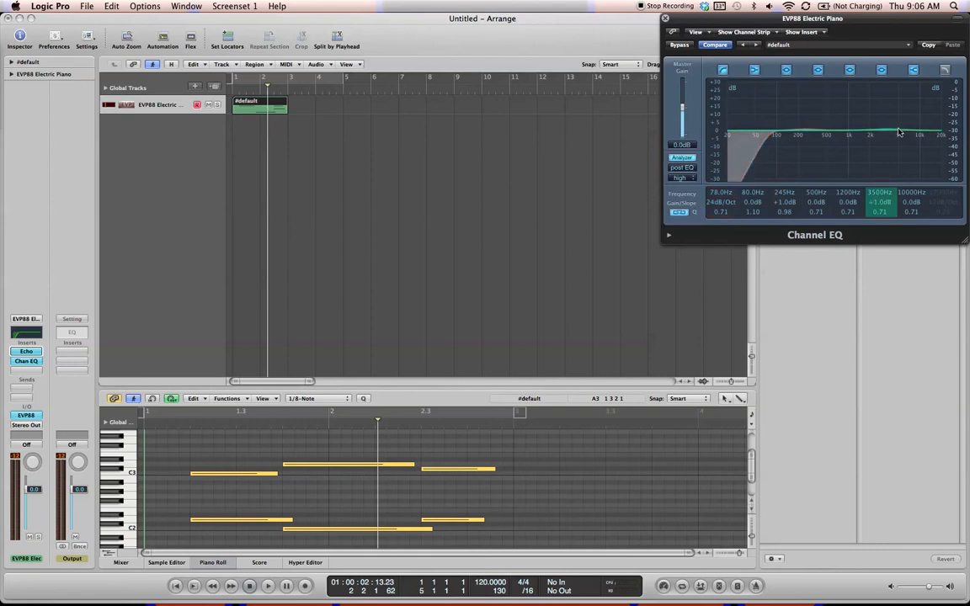
- Audition the equalized part briefly, close the Channel EQ, deselect the region and return the playhead to the start
{"action": "key", "text": "space"}
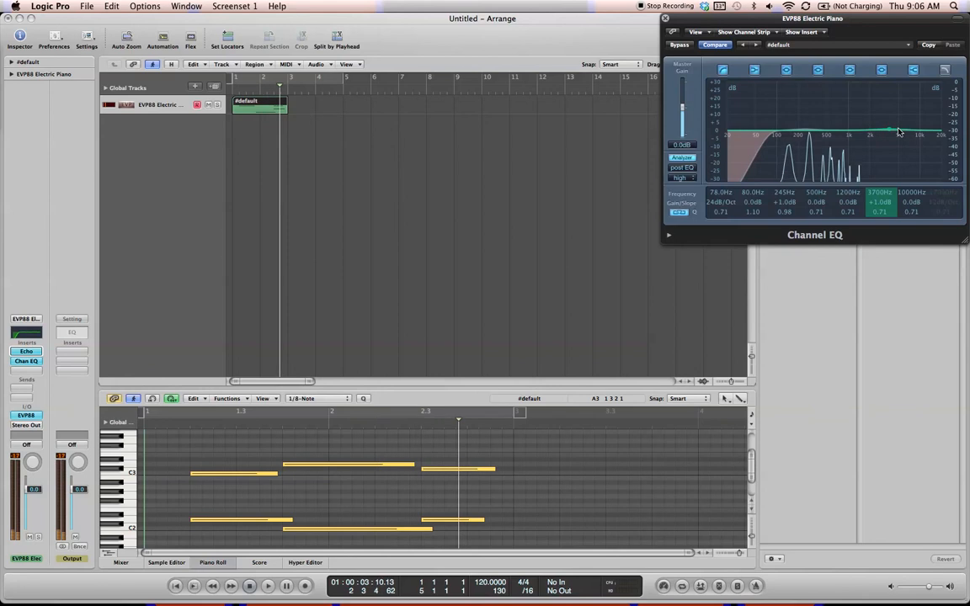
{"action": "left_click", "coordinate": [666, 18]}
{"action": "left_click", "coordinate": [330, 188]}
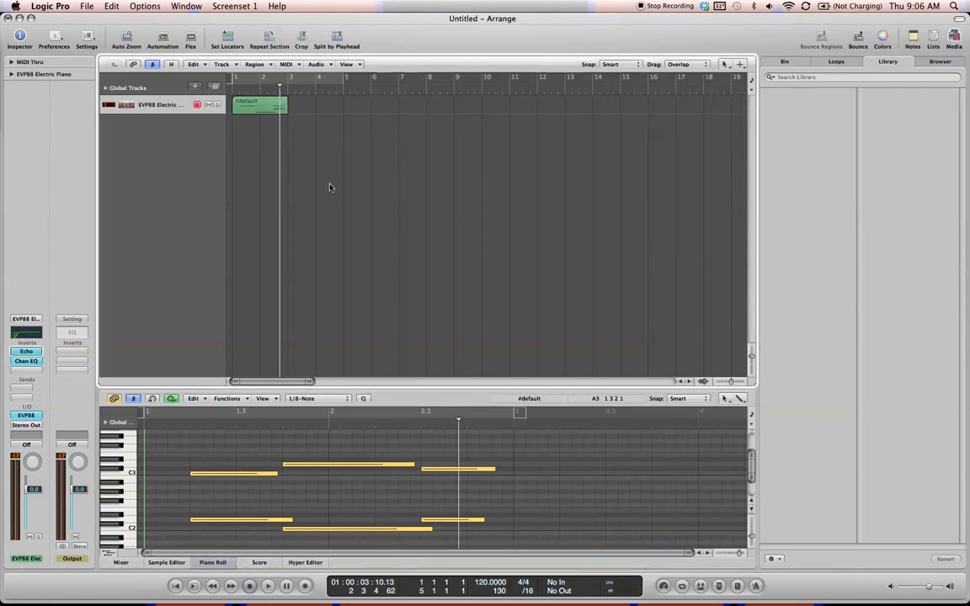
{"action": "key", "text": "Return"}
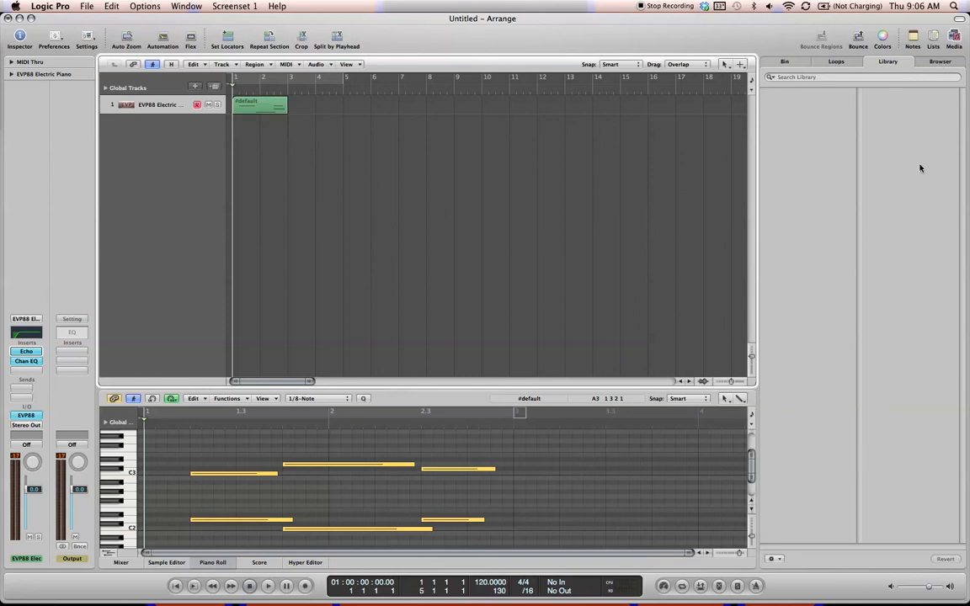
- Browse the instrument plug-ins available for the electric piano channel, including the Native Instruments group under AU Instruments
{"action": "left_click", "coordinate": [27, 415]}
{"action": "mouse_move", "coordinate": [33, 418]}
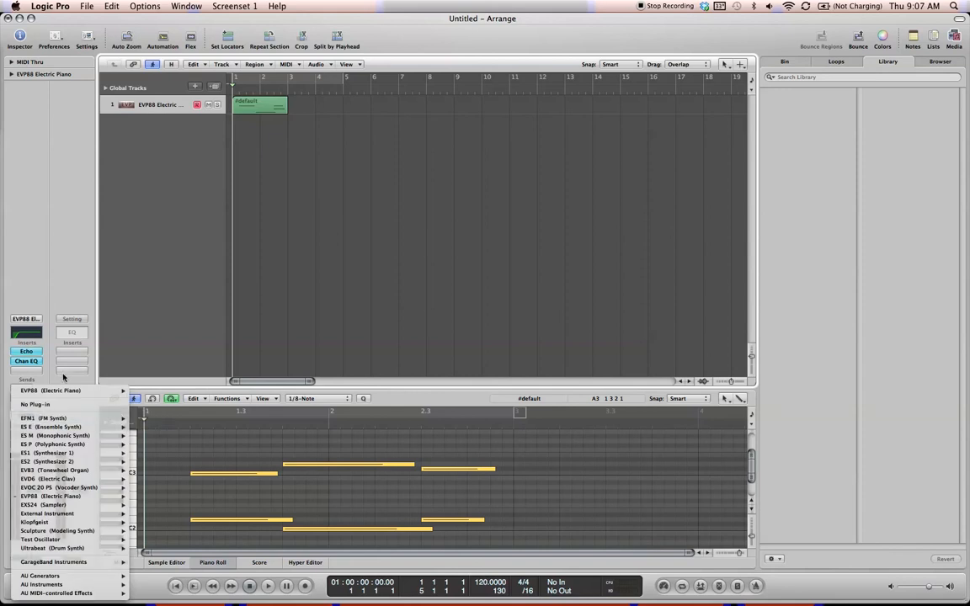
{"action": "left_click", "coordinate": [64, 377]}
{"action": "left_click", "coordinate": [34, 418]}
{"action": "left_click", "coordinate": [34, 416]}
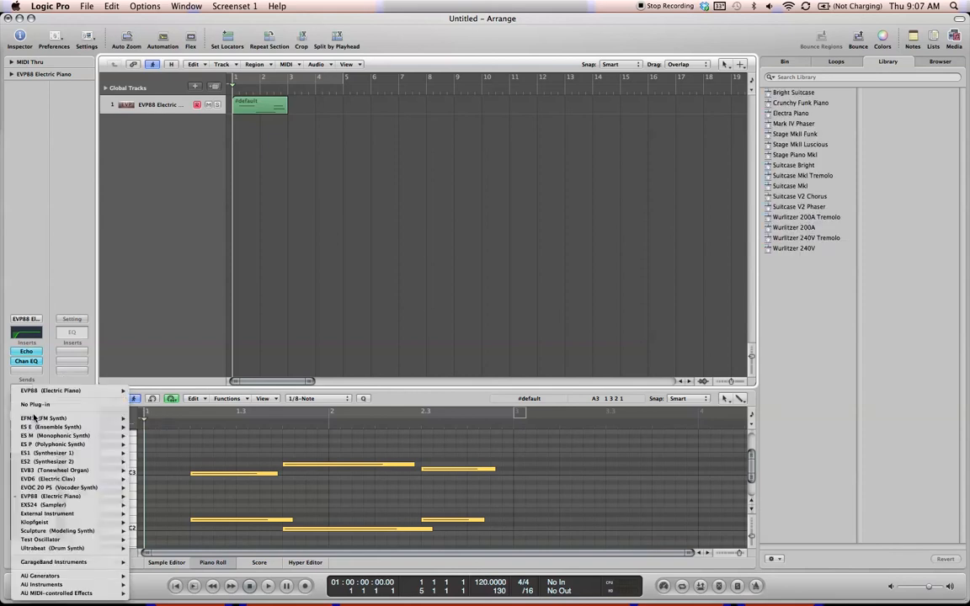
{"action": "mouse_move", "coordinate": [47, 490]}
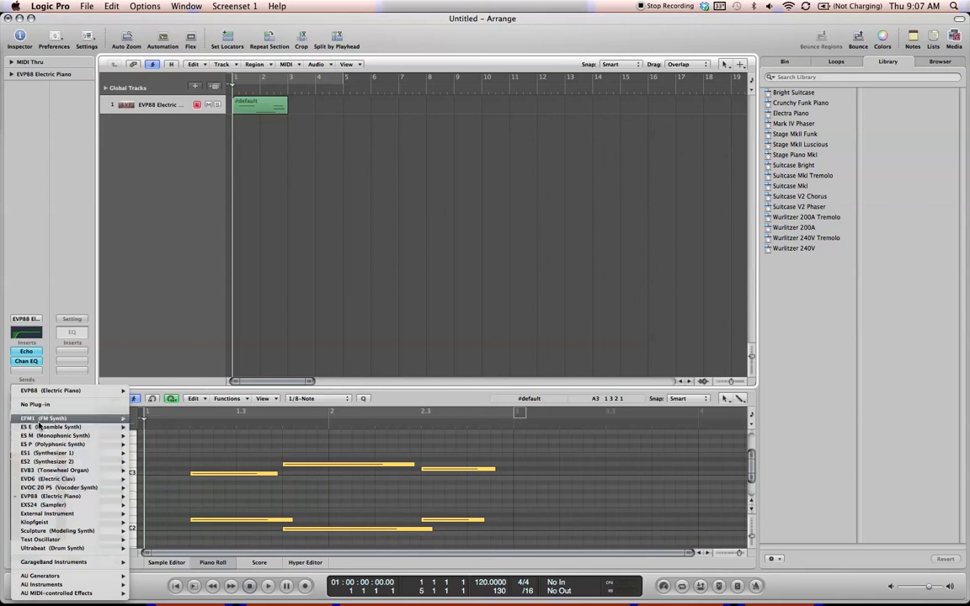
{"action": "mouse_move", "coordinate": [40, 422]}
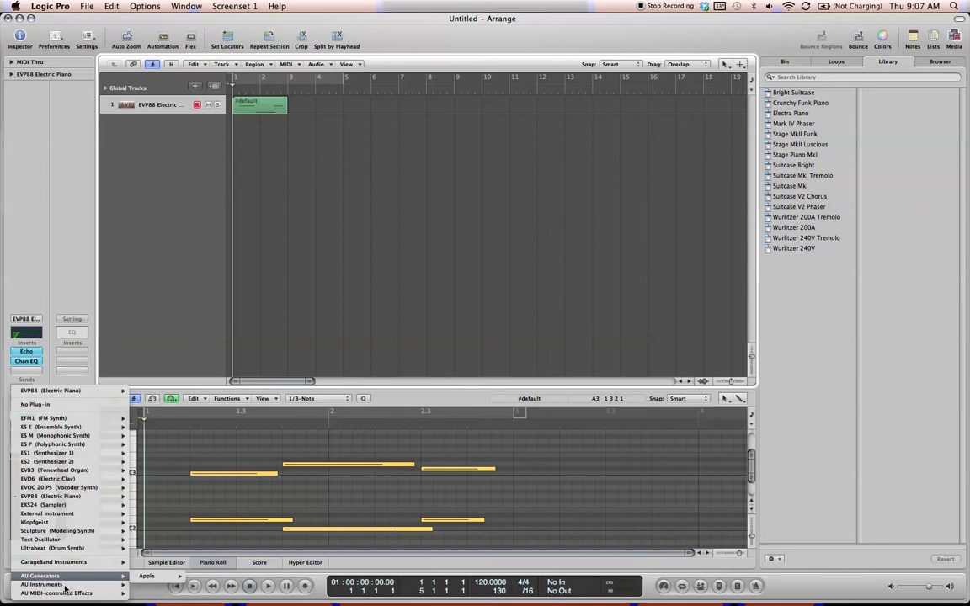
{"action": "mouse_move", "coordinate": [68, 587]}
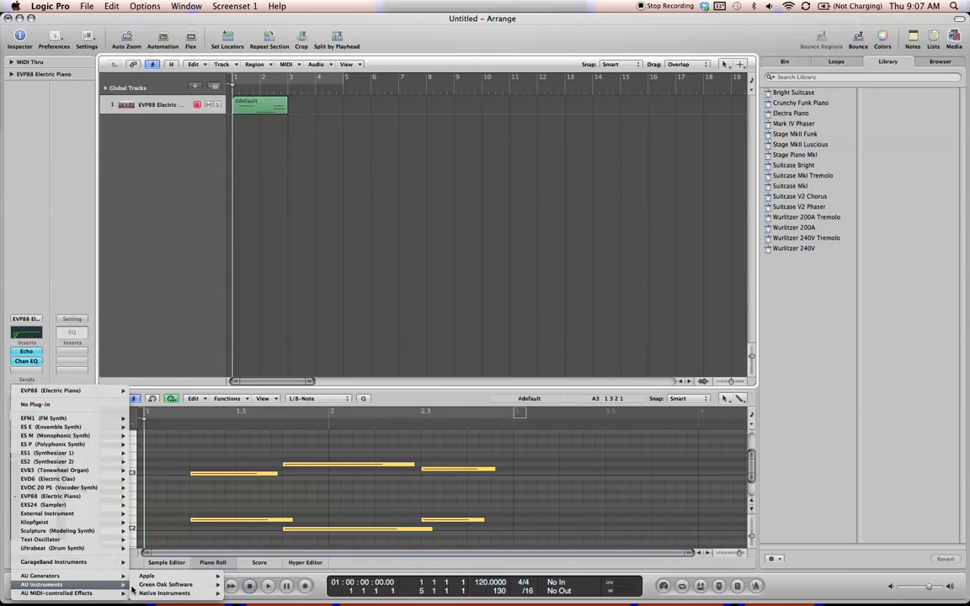
{"action": "mouse_move", "coordinate": [185, 594]}
{"action": "mouse_move", "coordinate": [268, 588]}
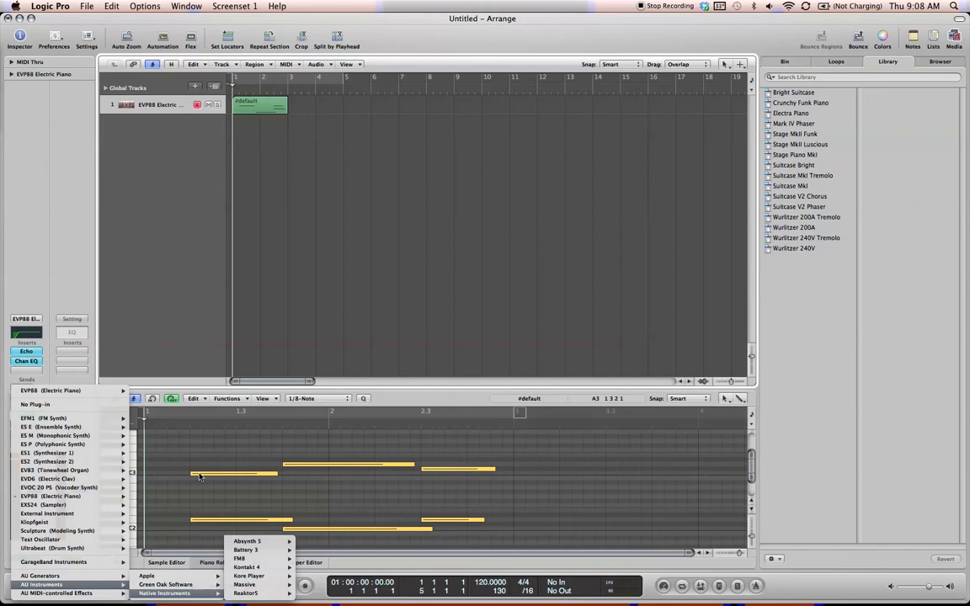
{"action": "left_click", "coordinate": [190, 446]}
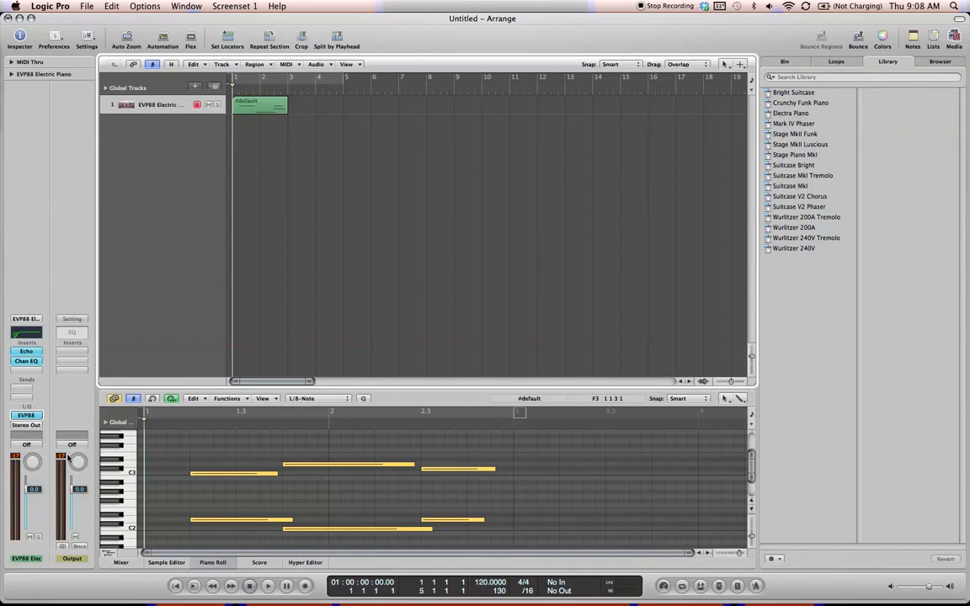
- Review the electric piano channel's output routing options, including the list of buses
{"action": "left_click", "coordinate": [25, 426]}
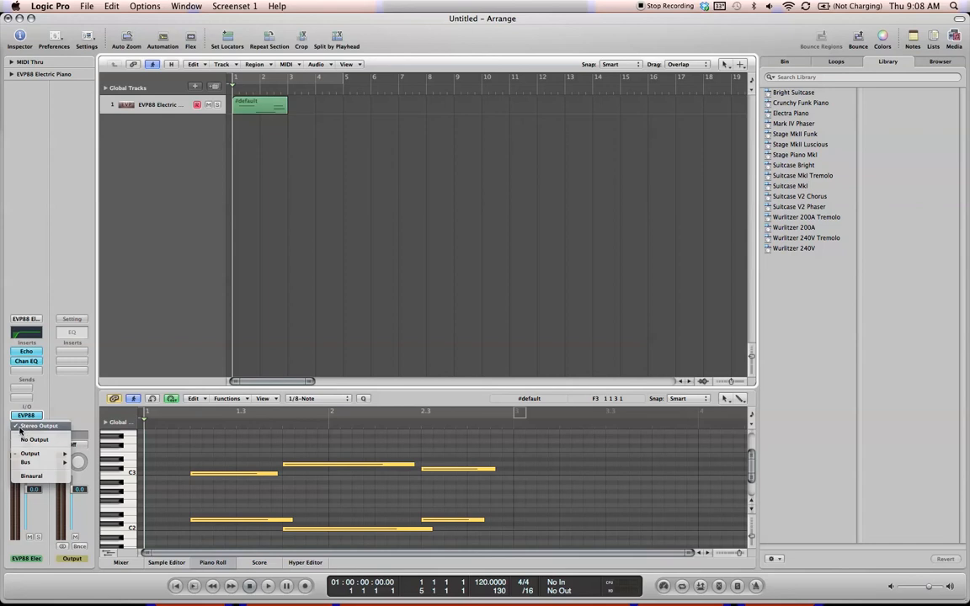
{"action": "mouse_move", "coordinate": [39, 464]}
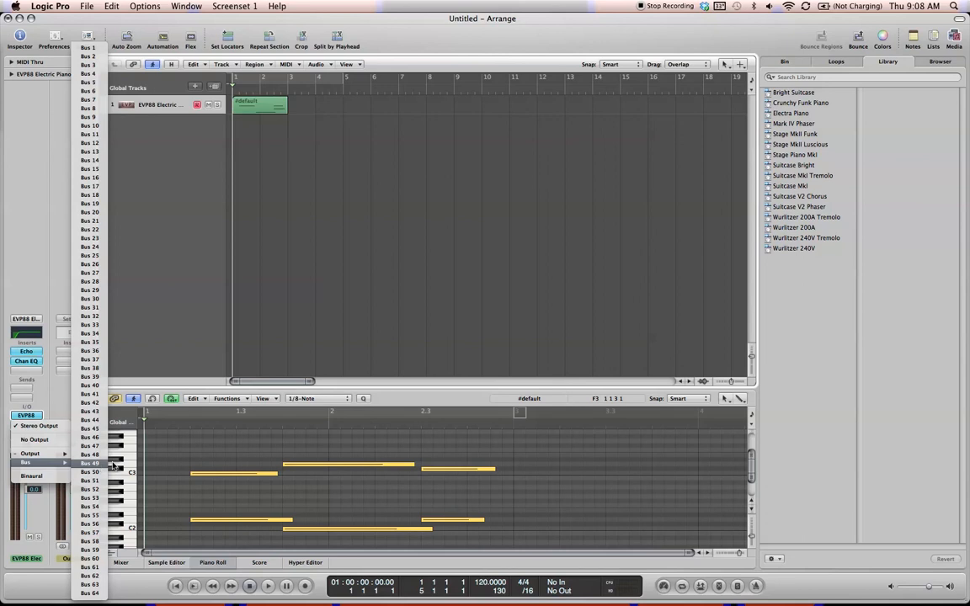
{"action": "left_click", "coordinate": [207, 463]}
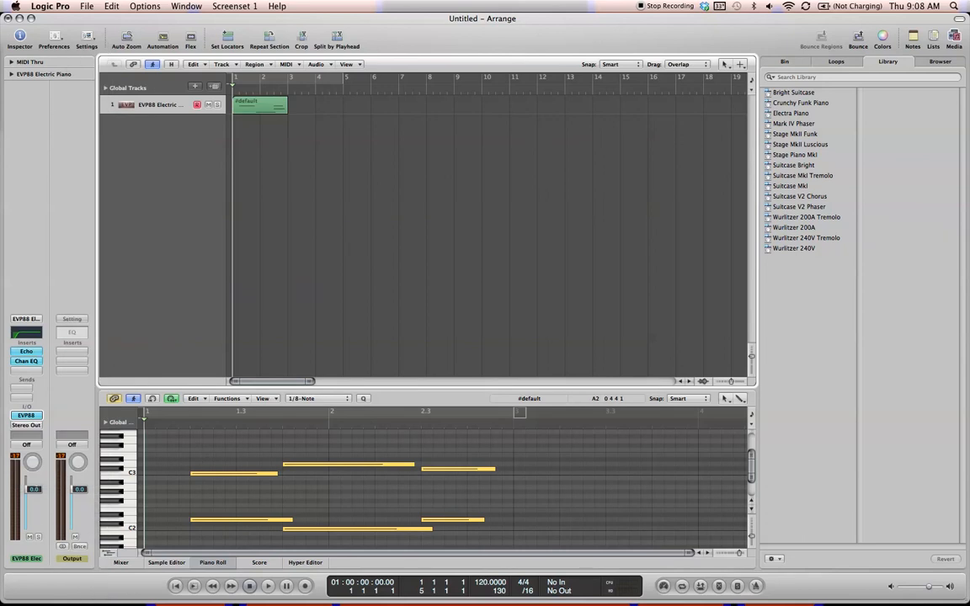
- Lower the electric piano channel's volume to -2.6 dB, try its pan control and reset the pan to center
{"action": "left_click_drag", "start_coordinate": [32, 490], "coordinate": [32, 503]}
{"action": "left_click_drag", "start_coordinate": [32, 462], "coordinate": [32, 457]}
{"action": "left_click_drag", "start_coordinate": [34, 429], "coordinate": [37, 473]}
{"action": "mouse_move", "coordinate": [32, 463]}
{"action": "left_mouse_down"}
{"action": "mouse_move", "coordinate": [33, 419]}
{"action": "mouse_move", "coordinate": [34, 463]}
{"action": "left_mouse_up"}
{"action": "left_click", "coordinate": [35, 463], "text": "alt"}
- Switch the electric piano track's mute on and off, and do the same with its solo
{"action": "left_click", "coordinate": [209, 104]}
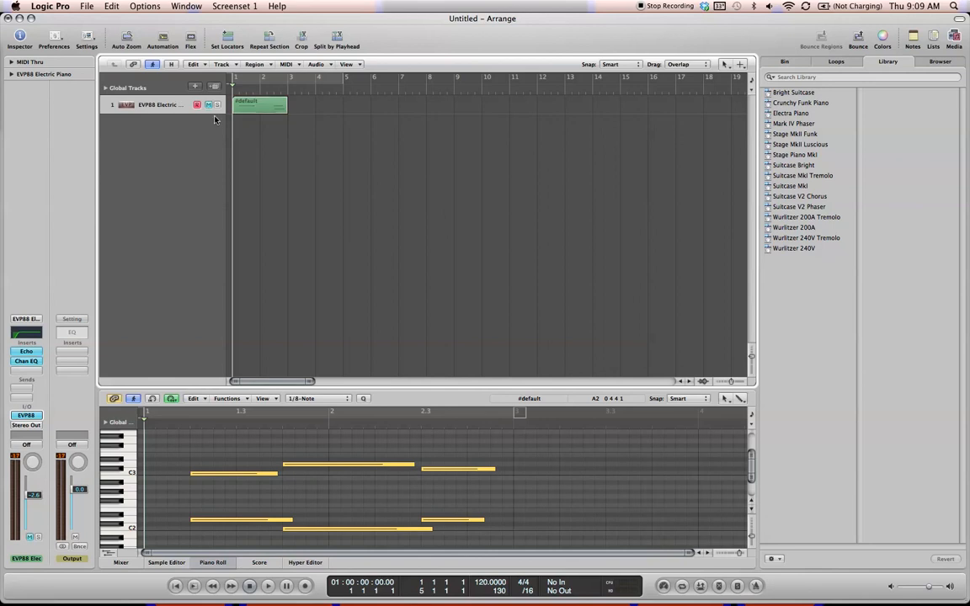
{"action": "left_click", "coordinate": [209, 105]}
{"action": "left_click", "coordinate": [217, 105]}
{"action": "left_click", "coordinate": [217, 106]}
{"action": "left_click", "coordinate": [217, 105]}
- Show the Freeze control in the electric piano's track header
{"action": "right_click", "coordinate": [192, 107]}
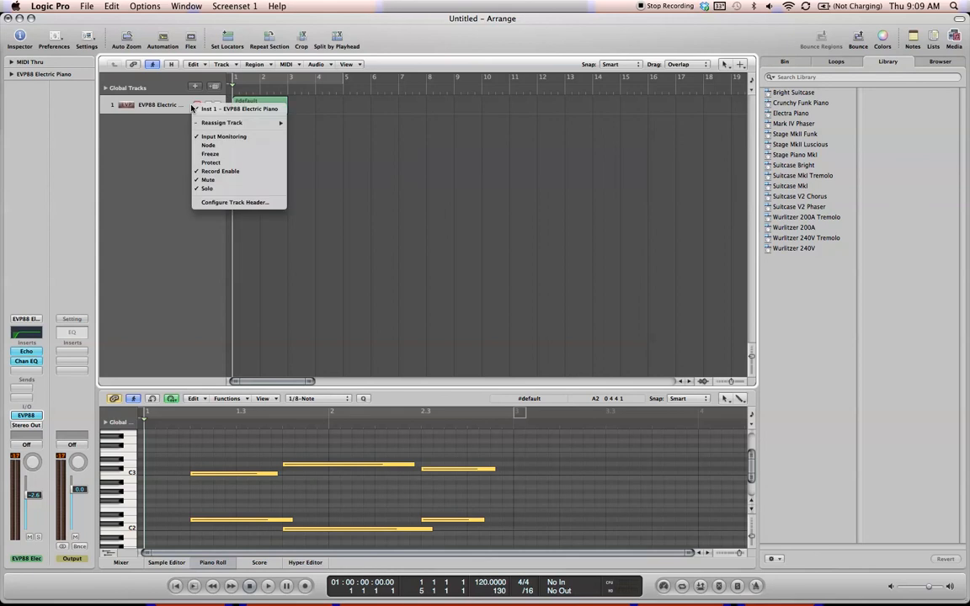
{"action": "left_click", "coordinate": [173, 155]}
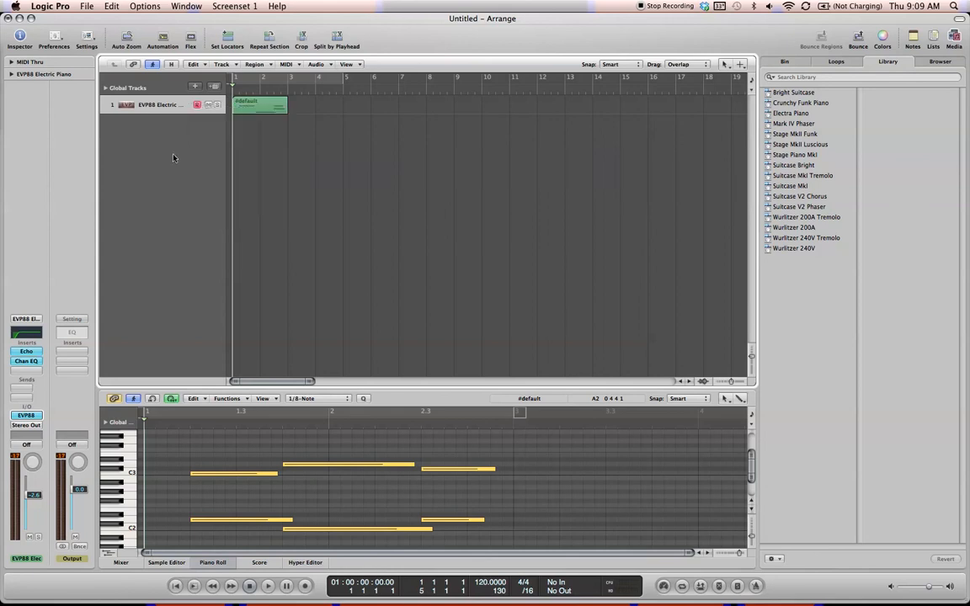
{"action": "left_click", "coordinate": [197, 104]}
{"action": "right_click", "coordinate": [193, 107]}
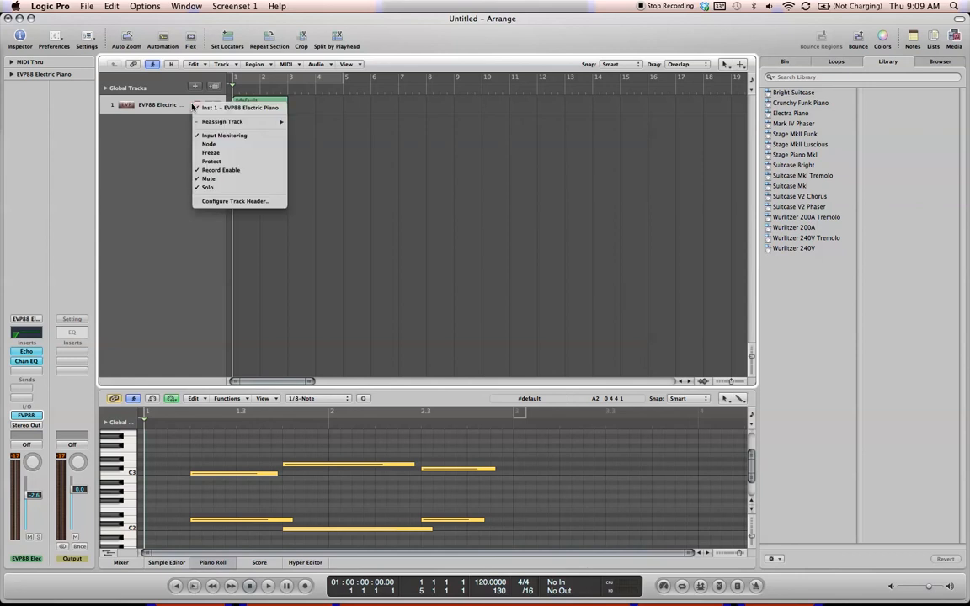
{"action": "left_click", "coordinate": [222, 154]}
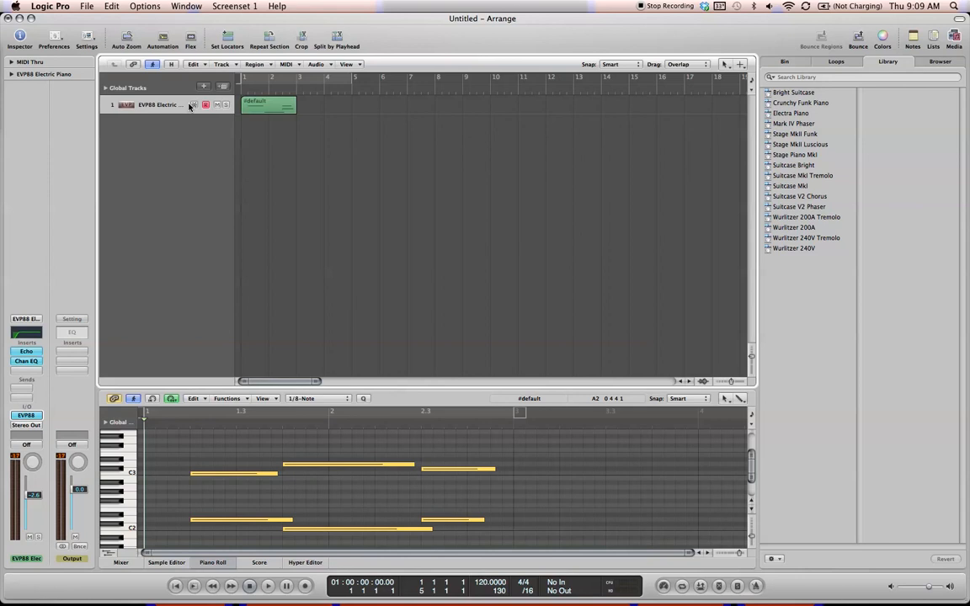
- Review which controls can be shown in the electric piano's track header
{"action": "right_click", "coordinate": [191, 105]}
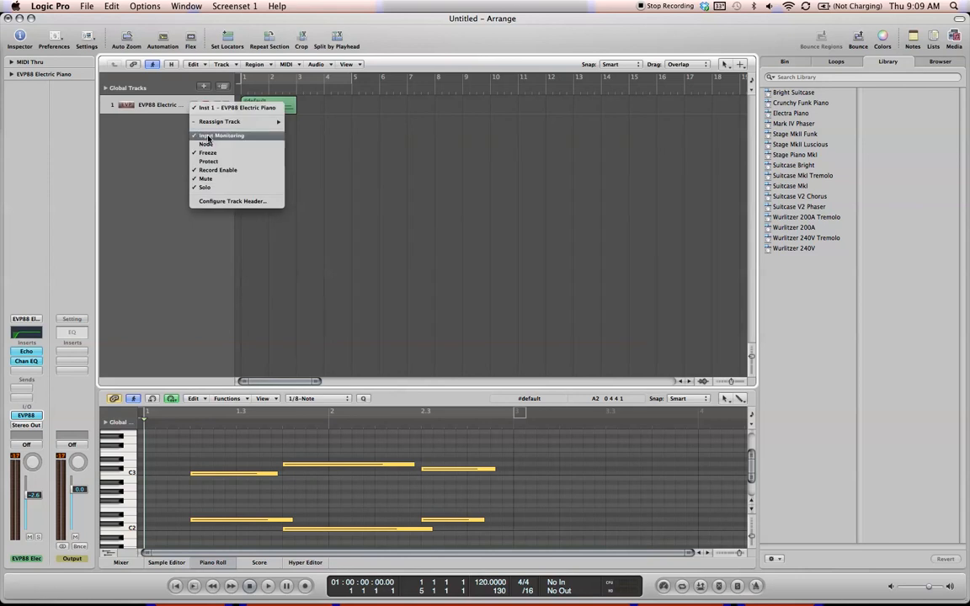
{"action": "left_click", "coordinate": [173, 160]}
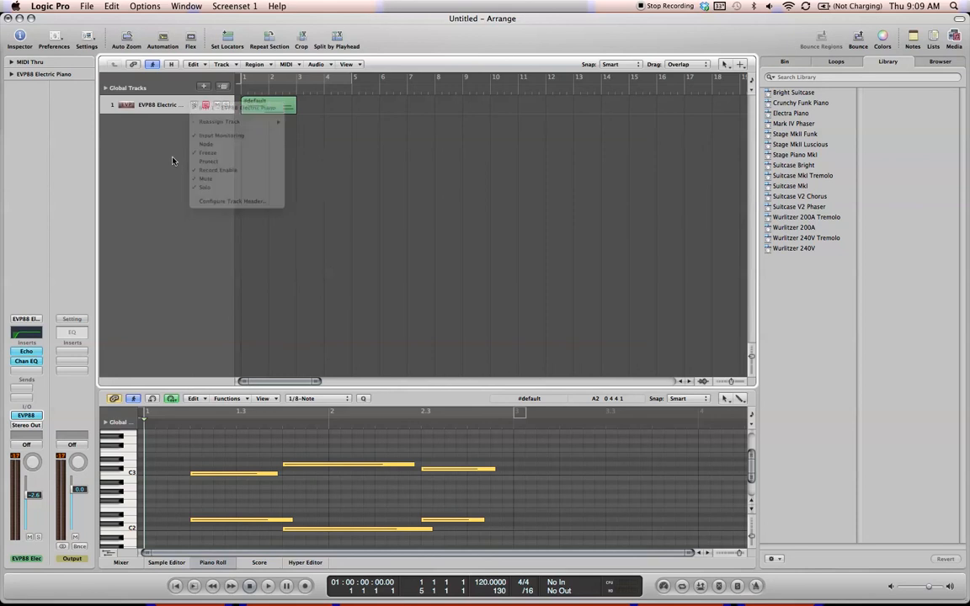
- Select the #default region, view the Mixer and switch back to the Piano Roll
{"action": "left_click", "coordinate": [252, 102]}
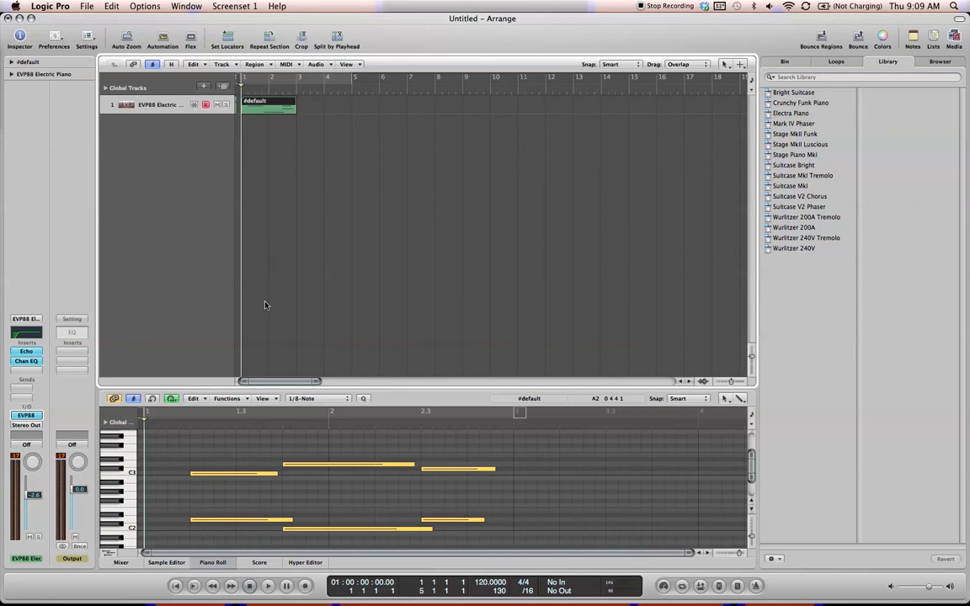
{"action": "left_click", "coordinate": [121, 563]}
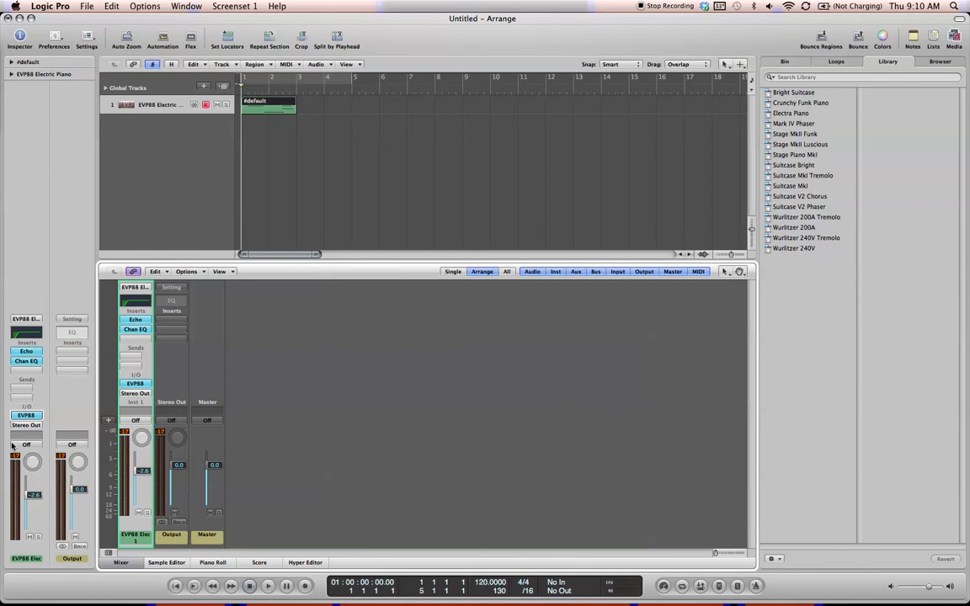
{"action": "left_click", "coordinate": [123, 562]}
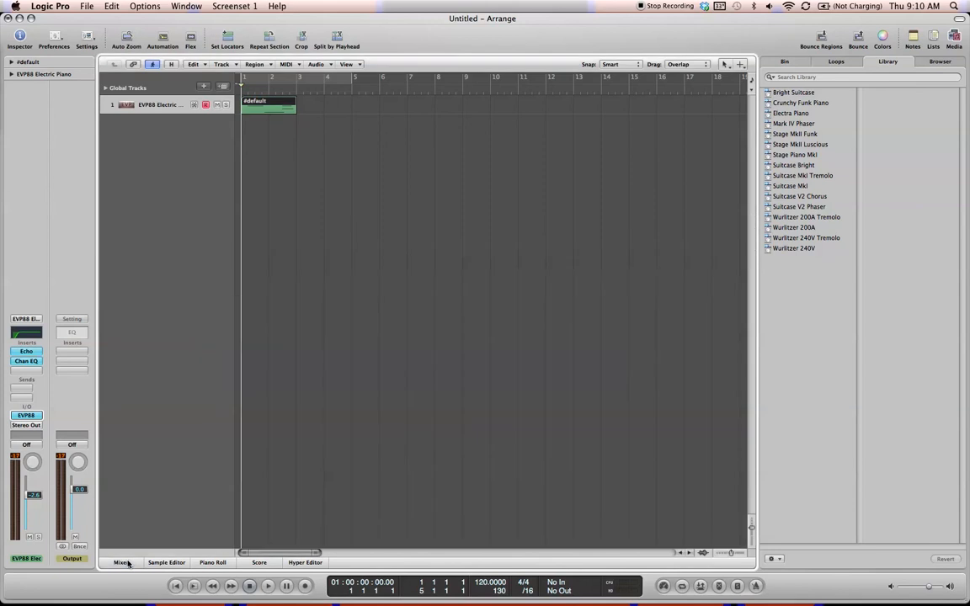
{"action": "left_click", "coordinate": [213, 560]}
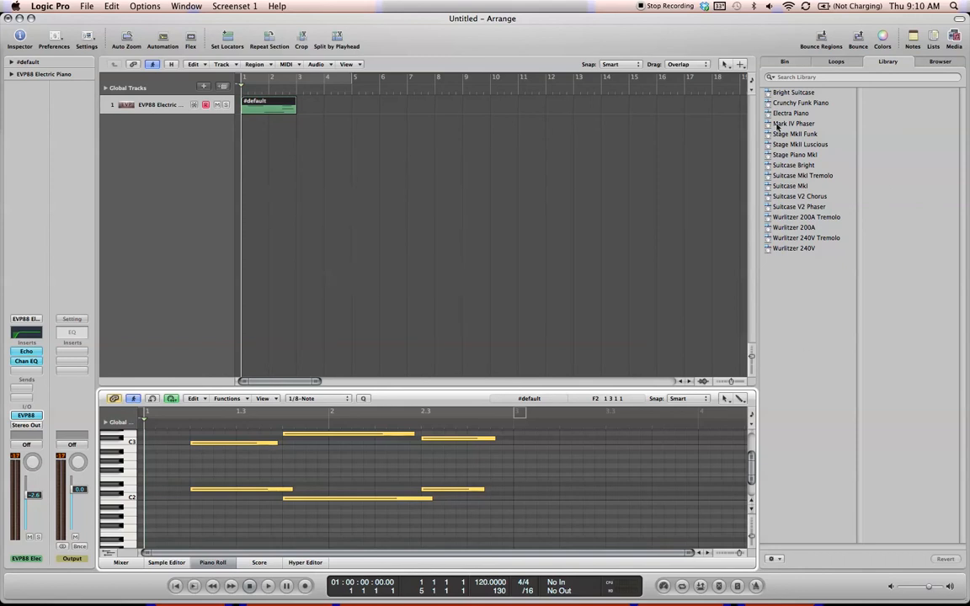
- Browse to the SOMBER MOOD project and list its tracks for import
{"action": "left_click", "coordinate": [939, 64]}
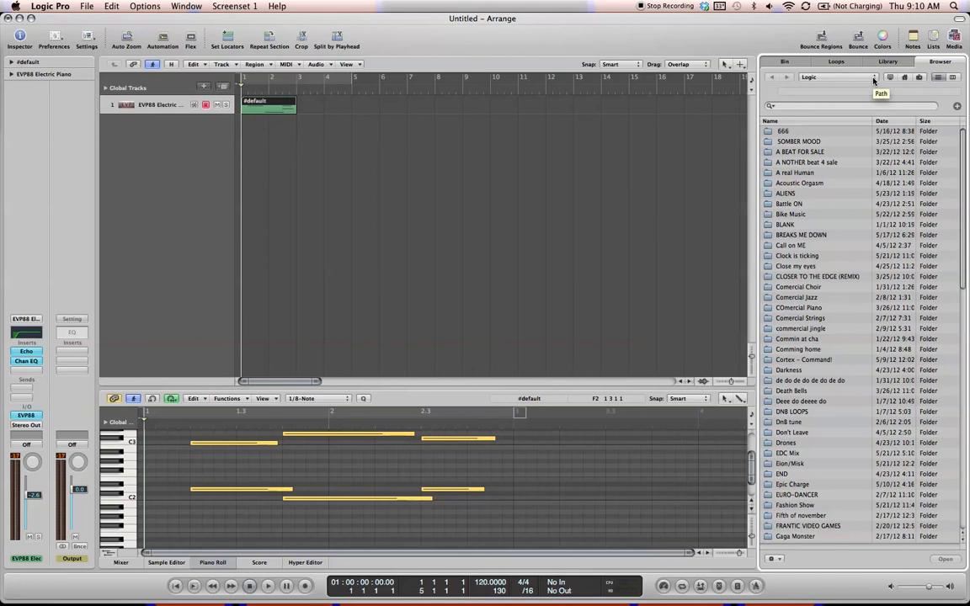
{"action": "double_click", "coordinate": [804, 142]}
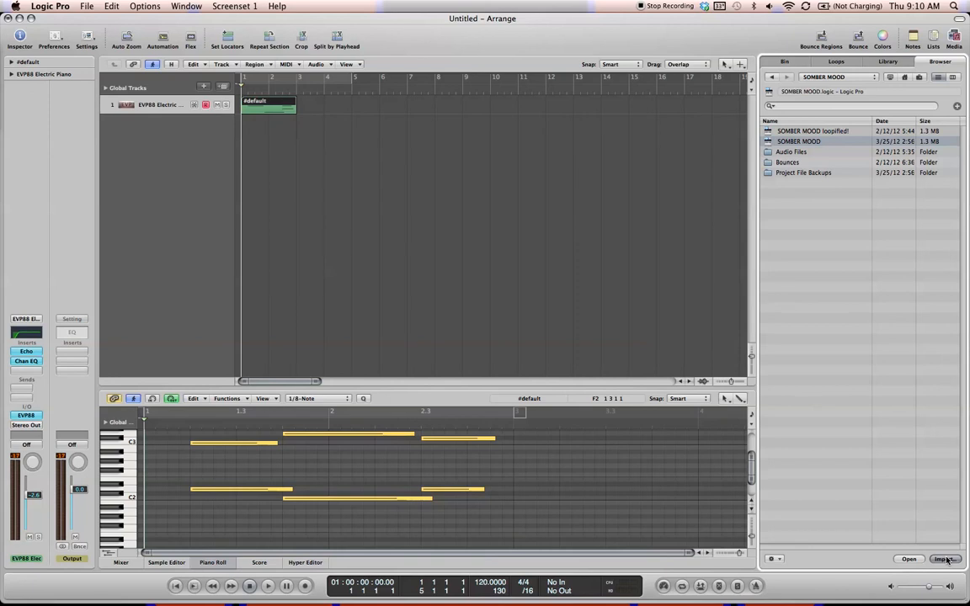
{"action": "left_click", "coordinate": [945, 559]}
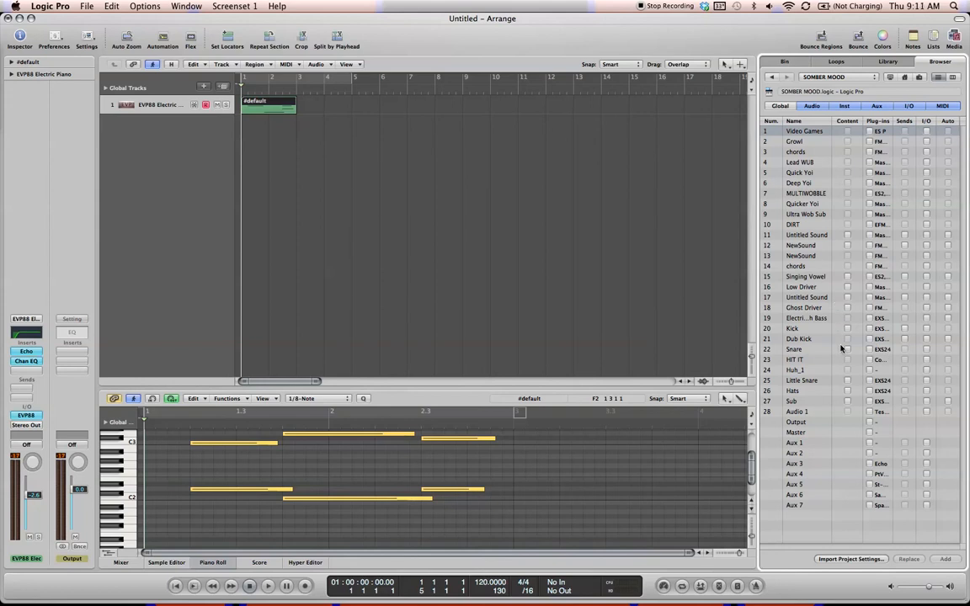
- Import the Low Driver track from SOMBER MOOD with its content and plug-ins into the current project
{"action": "left_click", "coordinate": [847, 287]}
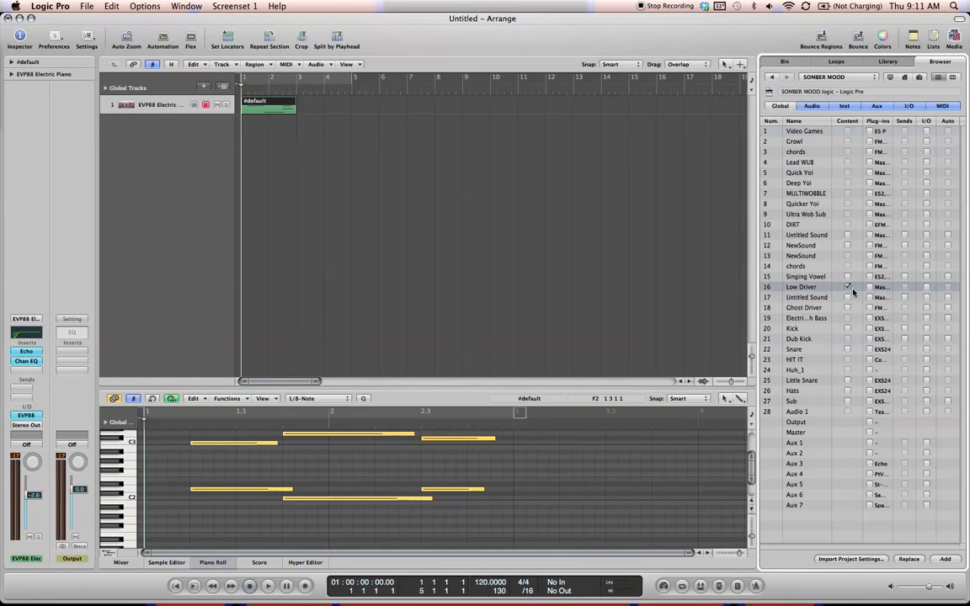
{"action": "left_click", "coordinate": [870, 287]}
{"action": "left_click", "coordinate": [848, 287]}
{"action": "left_click", "coordinate": [927, 288]}
{"action": "right_click", "coordinate": [927, 123]}
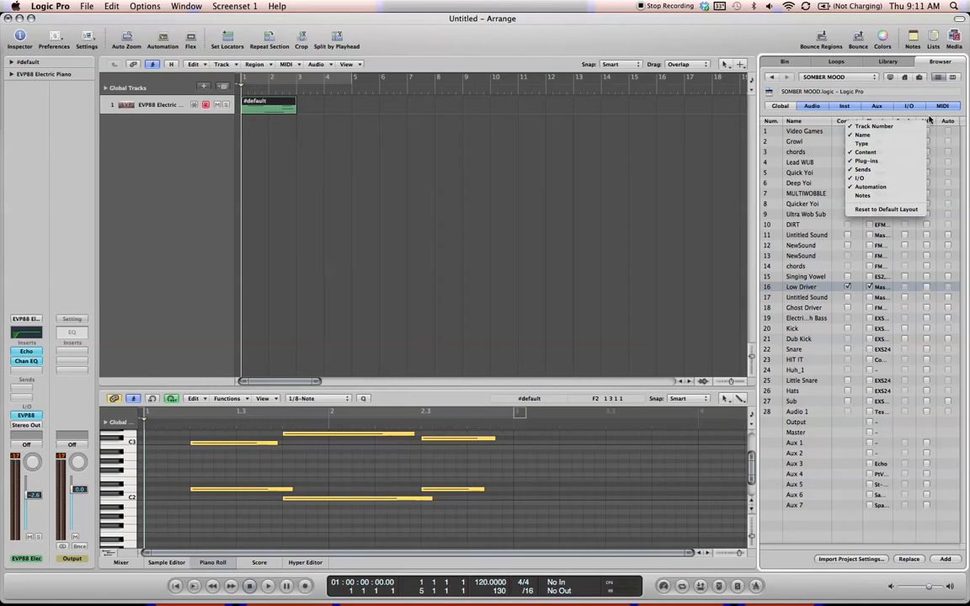
{"action": "left_click", "coordinate": [929, 120]}
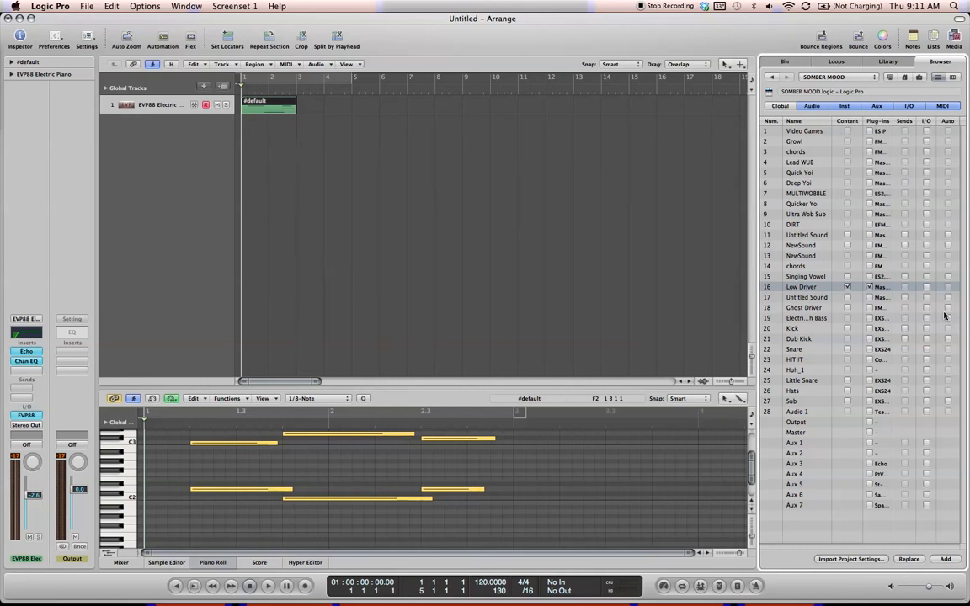
{"action": "left_click", "coordinate": [945, 560]}
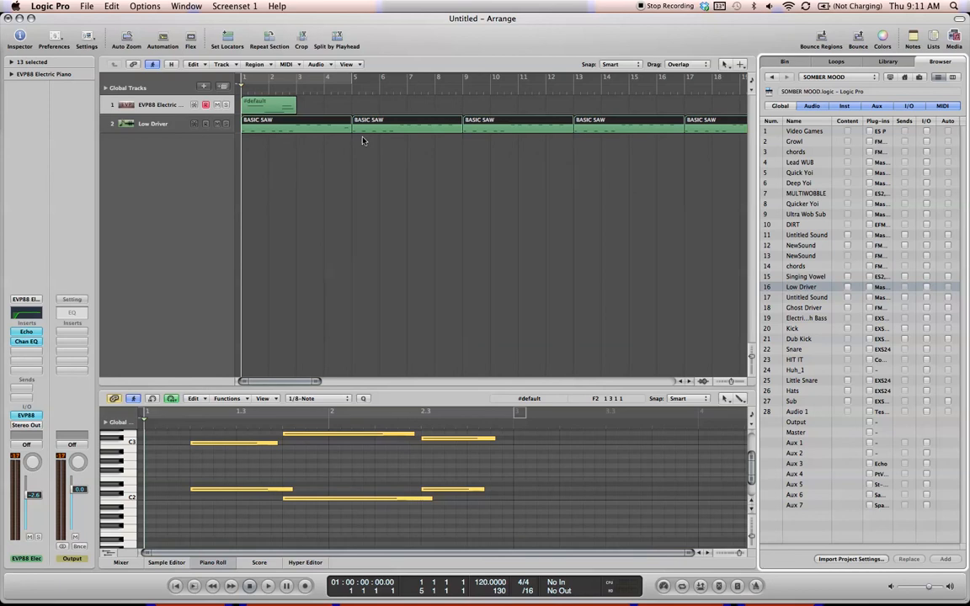
- Audition the imported Low Driver track soloed from the start, and inspect the first BASIC SAW region's notes
{"action": "left_click", "coordinate": [503, 195]}
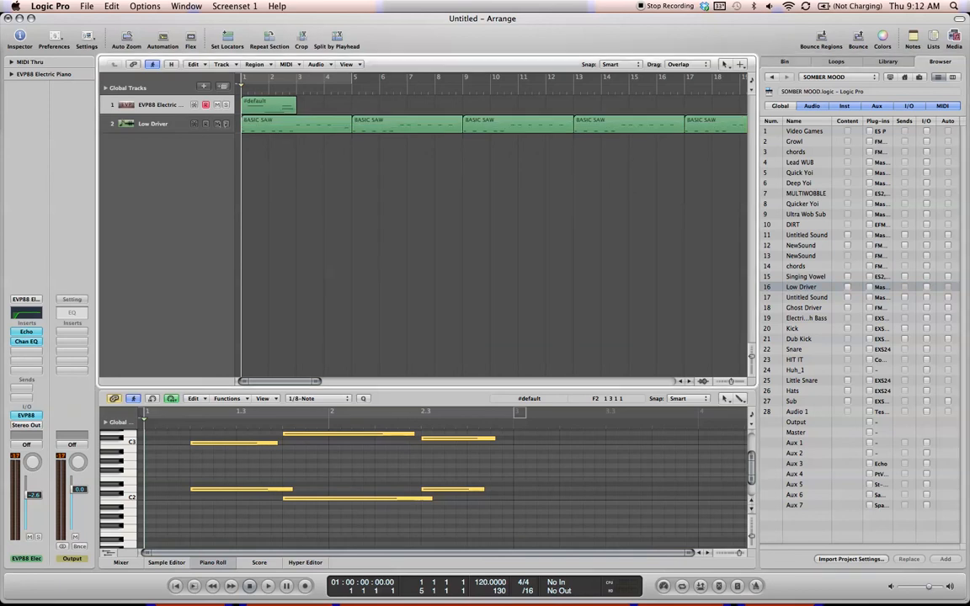
{"action": "key", "text": "space"}
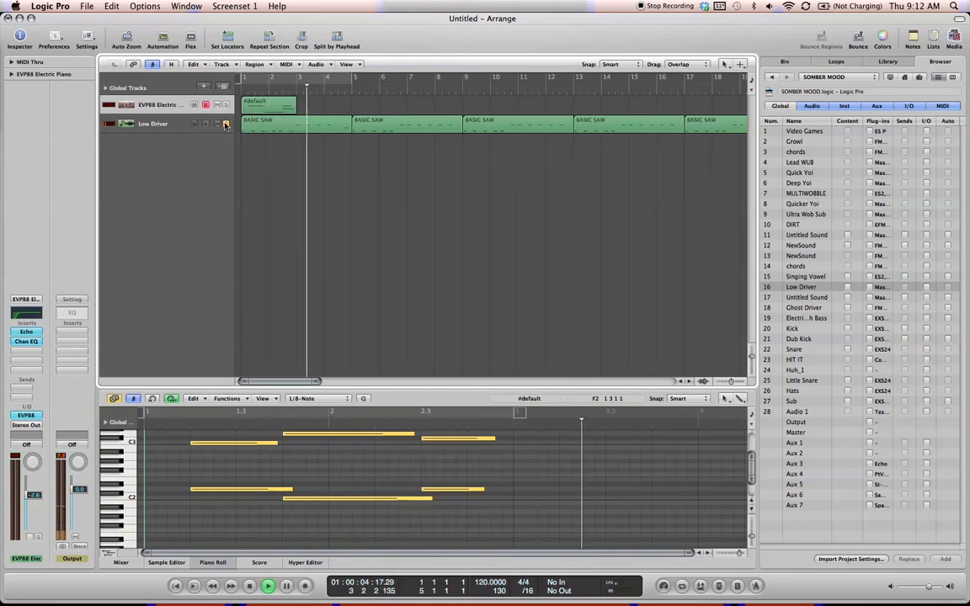
{"action": "key", "text": "space"}
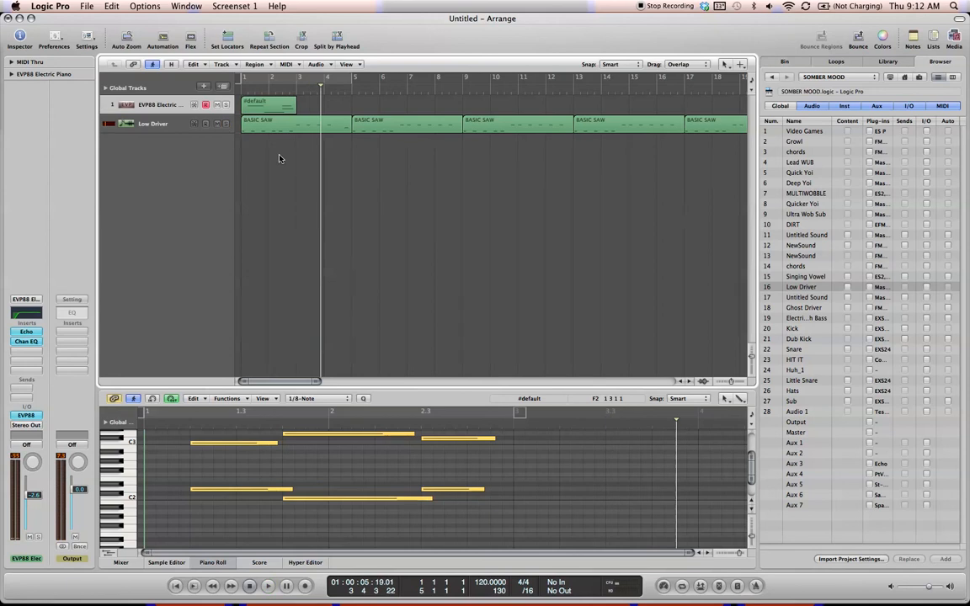
{"action": "key", "text": "Return"}
{"action": "left_click", "coordinate": [299, 126]}
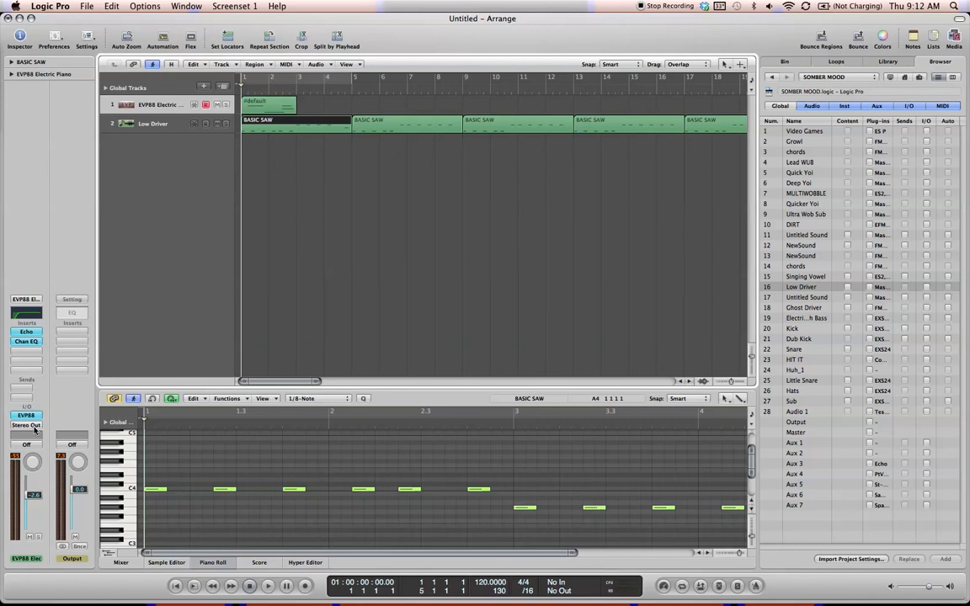
{"action": "left_click", "coordinate": [318, 167]}
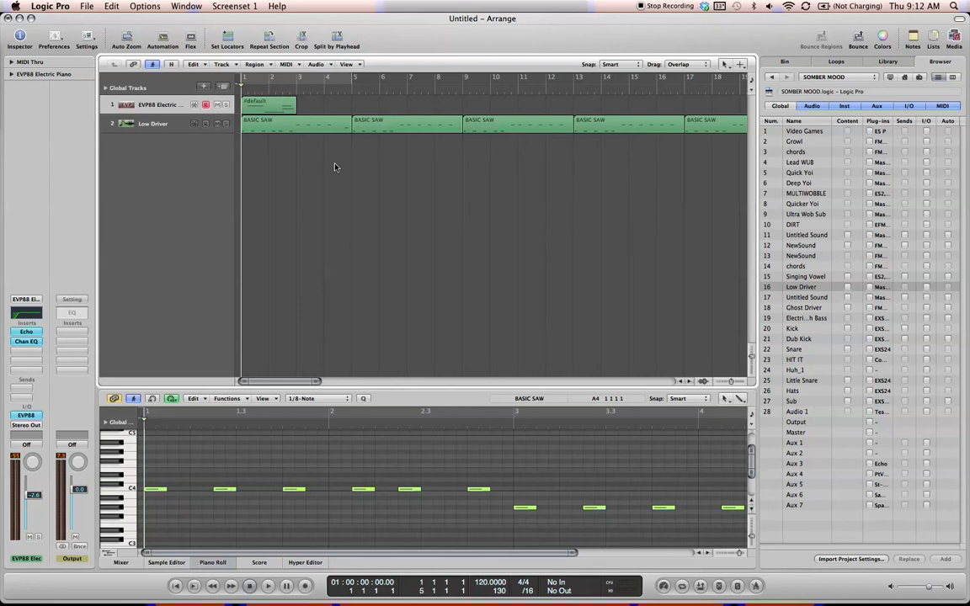
- Look through the media area's Loops and Bin views and return to the Library
{"action": "left_click", "coordinate": [890, 61]}
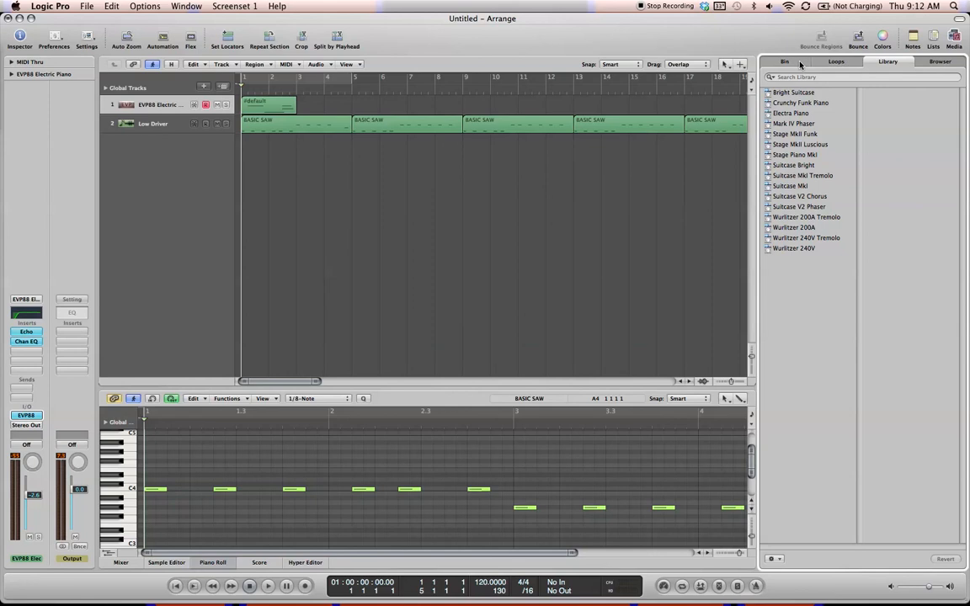
{"action": "key", "text": "o"}
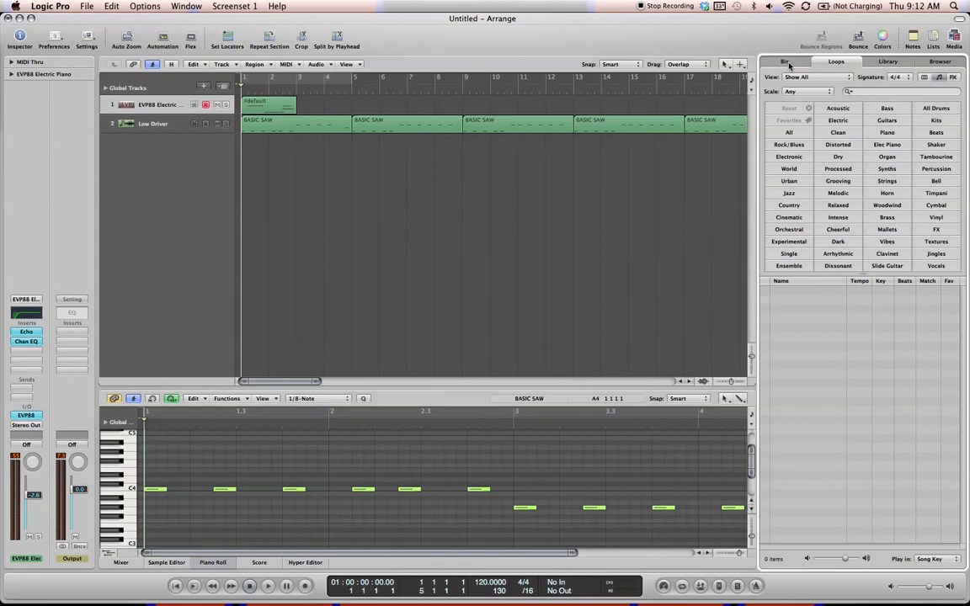
{"action": "left_click", "coordinate": [789, 65]}
{"action": "left_click", "coordinate": [836, 62]}
{"action": "left_click", "coordinate": [887, 62]}
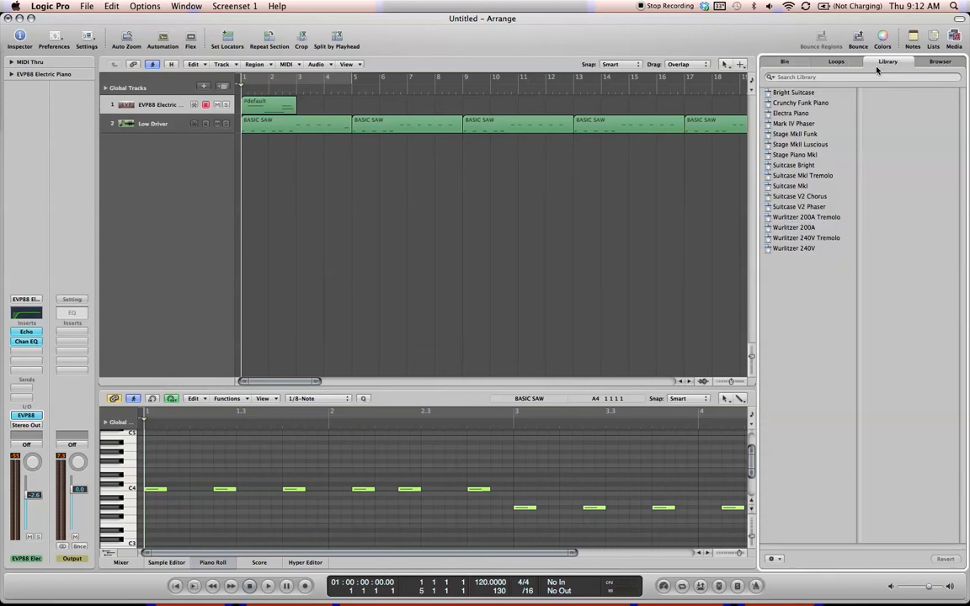
- Review the track creation commands and create a new track with the electric piano track's duplicate settings
{"action": "left_click", "coordinate": [236, 65]}
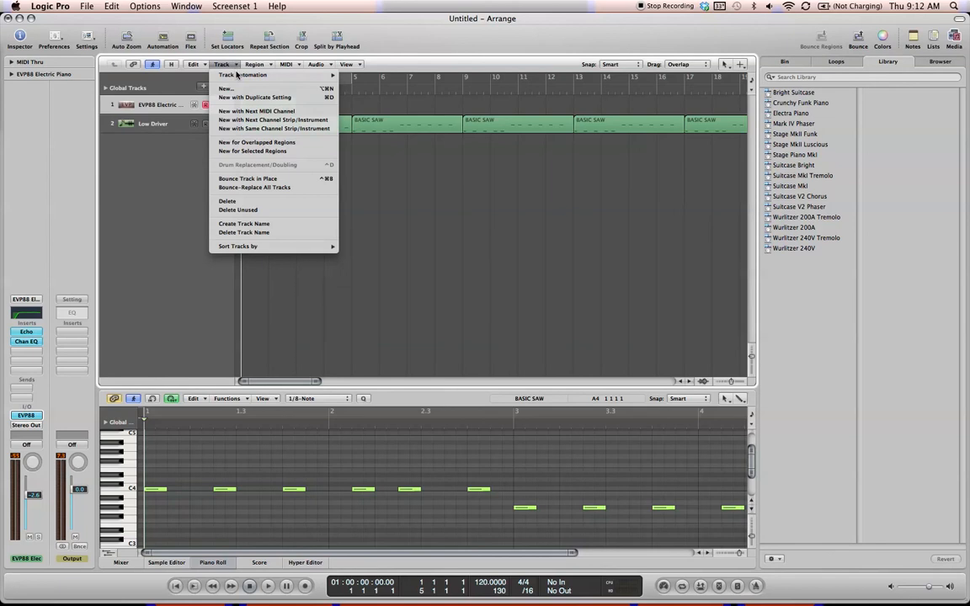
{"action": "left_click", "coordinate": [484, 220]}
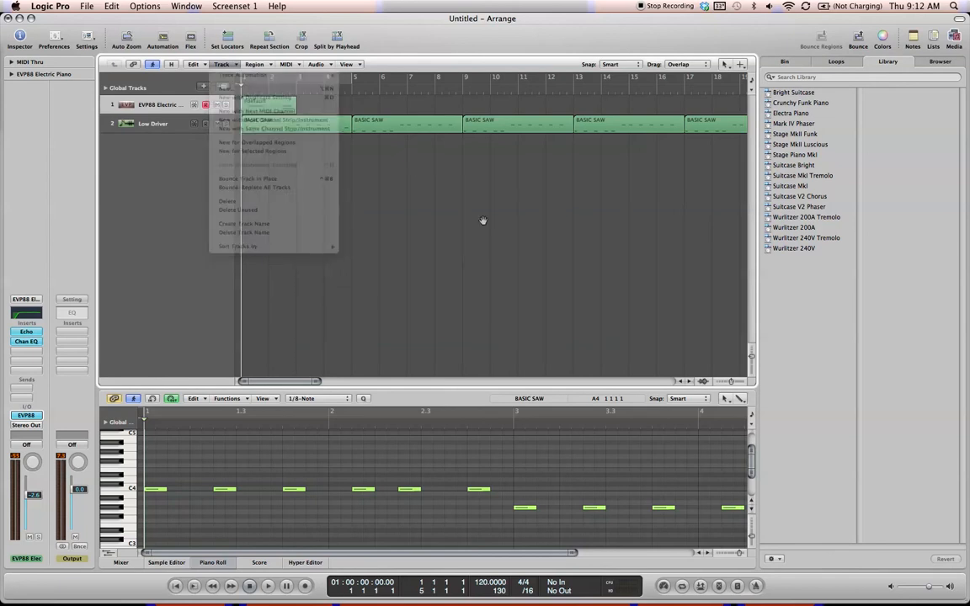
{"action": "left_click", "coordinate": [165, 104]}
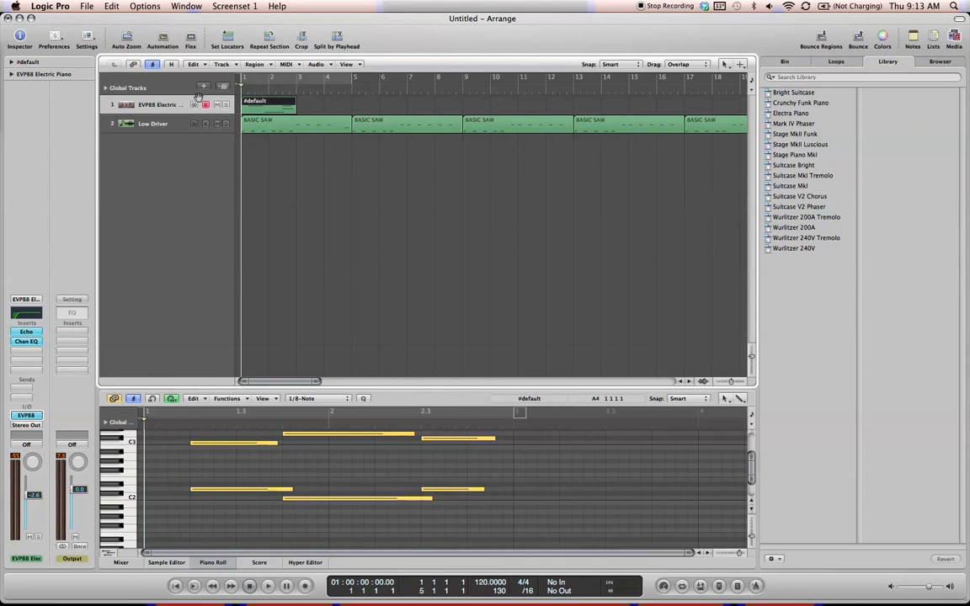
{"action": "key", "text": "super+d"}
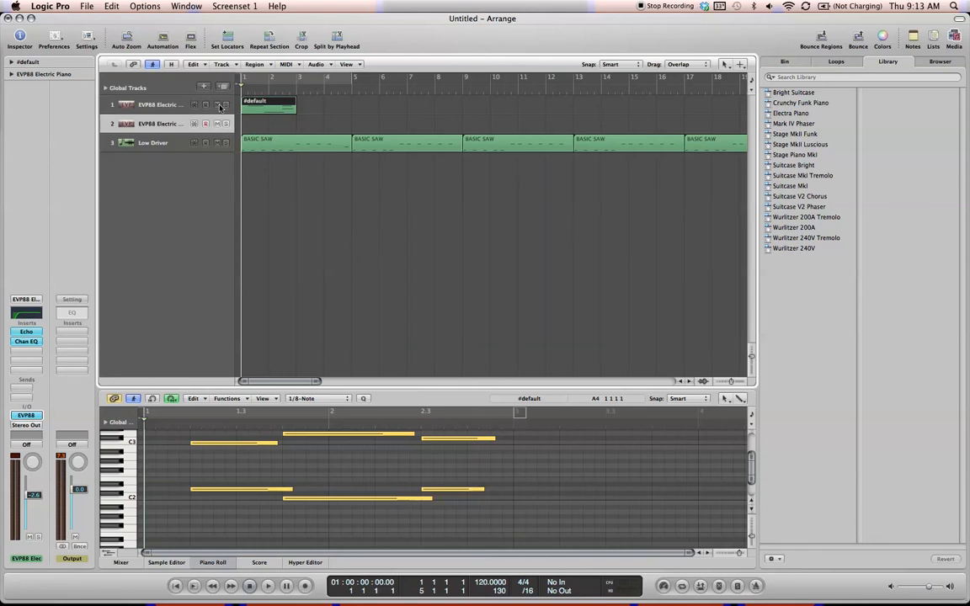
{"action": "left_click", "coordinate": [269, 118]}
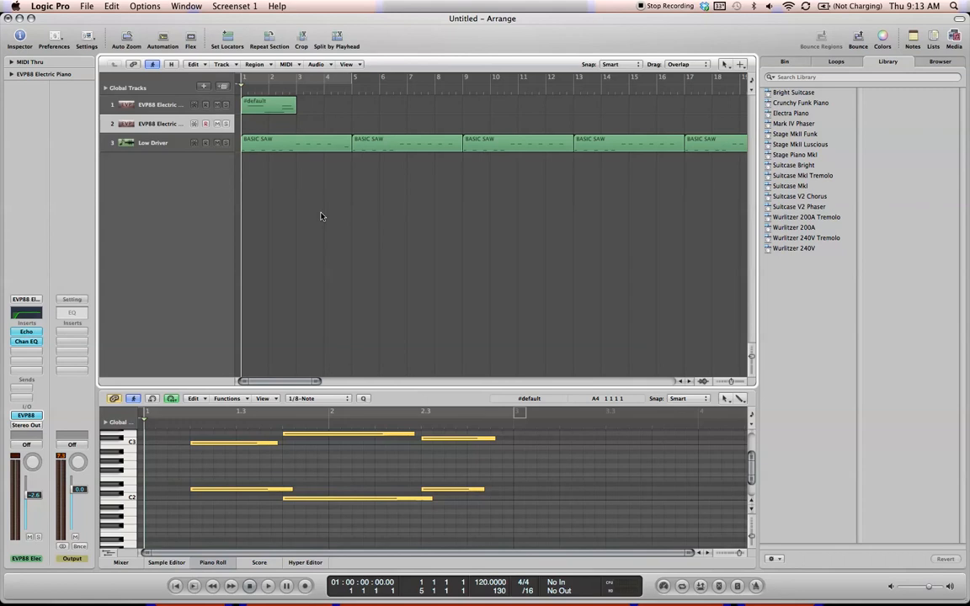
- Show track automation and review the parameters that can be automated on the first electric piano track
{"action": "key", "text": "a"}
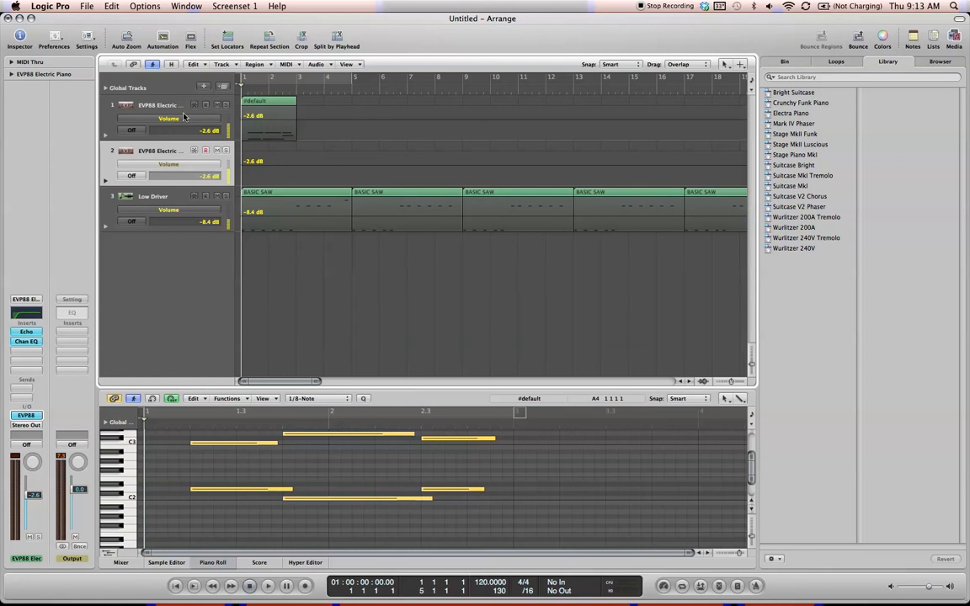
{"action": "left_click", "coordinate": [190, 120]}
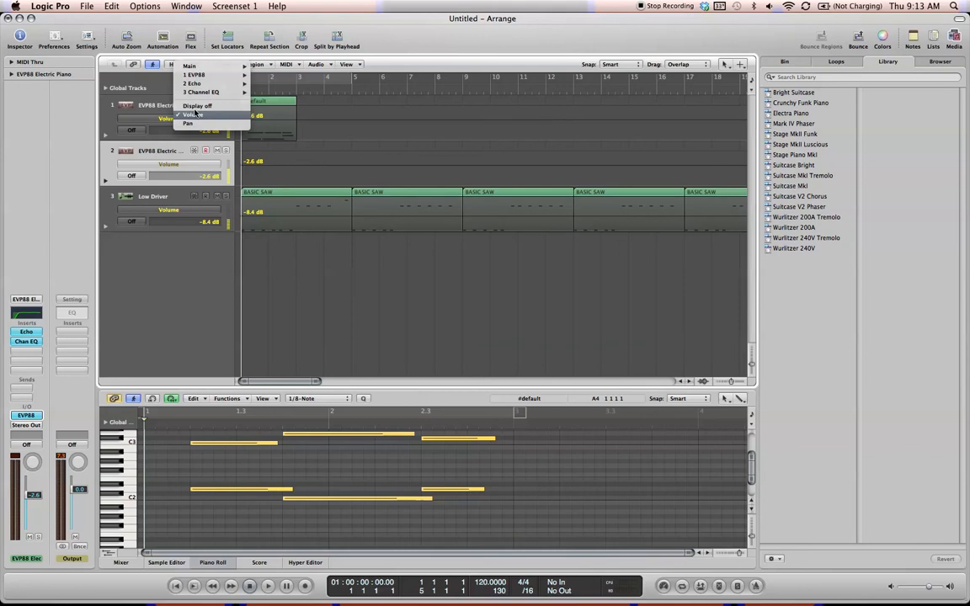
{"action": "mouse_move", "coordinate": [208, 77]}
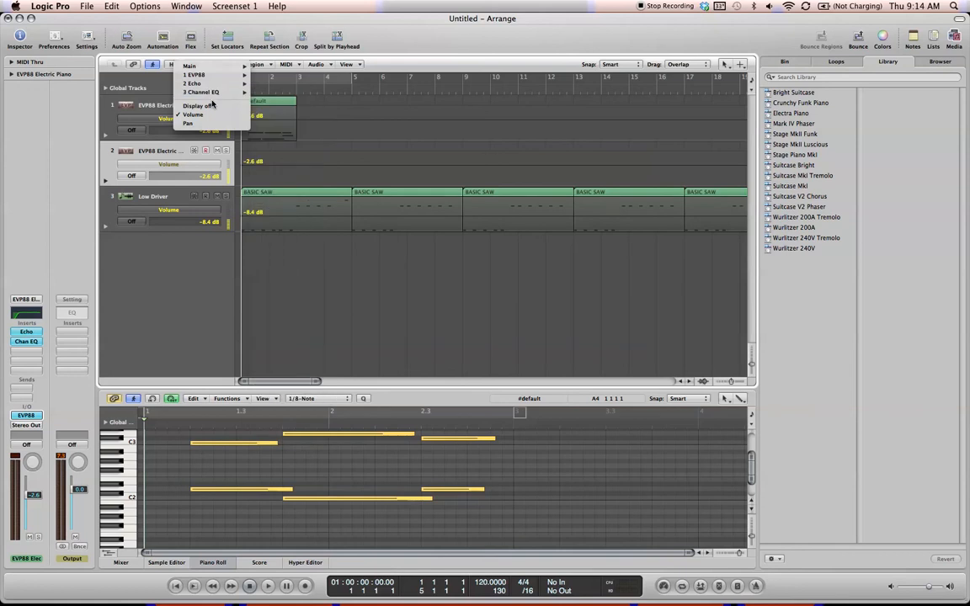
{"action": "left_click", "coordinate": [386, 107]}
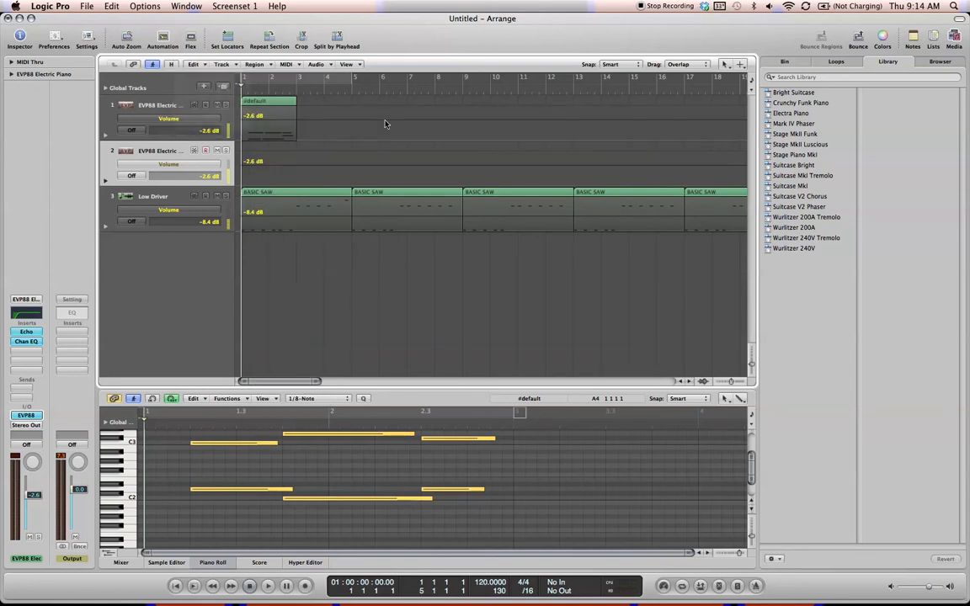
- Shape the first electric piano track's volume automation with points at +1.0, -9.5, -0.9 and -2.6 dB
{"action": "left_click", "coordinate": [259, 120]}
{"action": "left_click", "coordinate": [271, 120]}
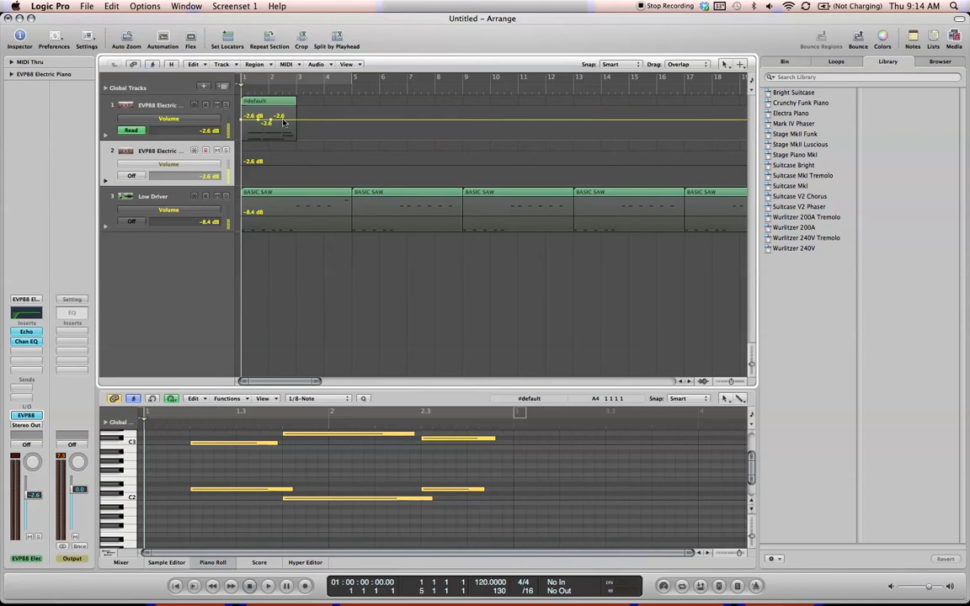
{"action": "left_click", "coordinate": [285, 119]}
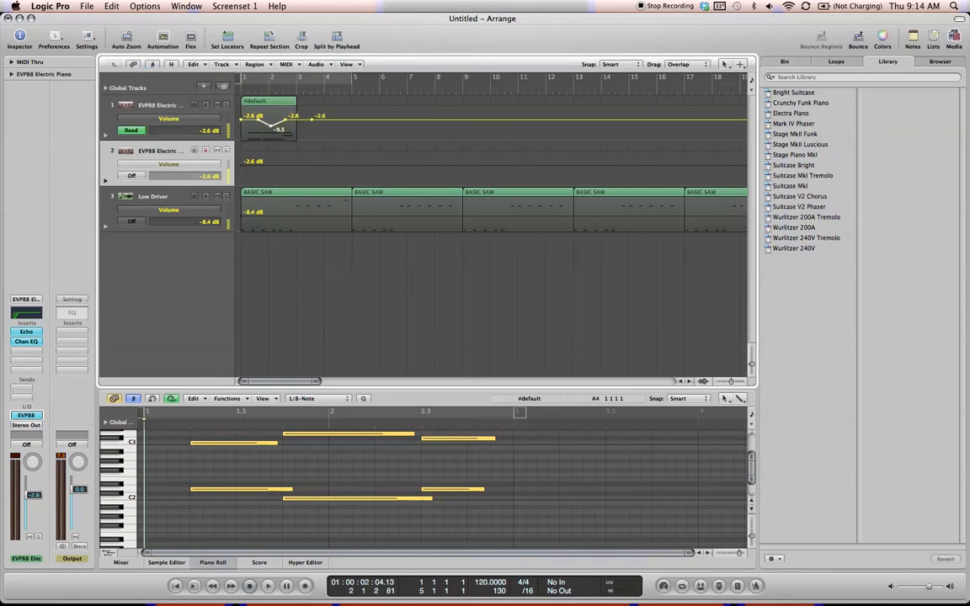
{"action": "key", "text": "Return"}
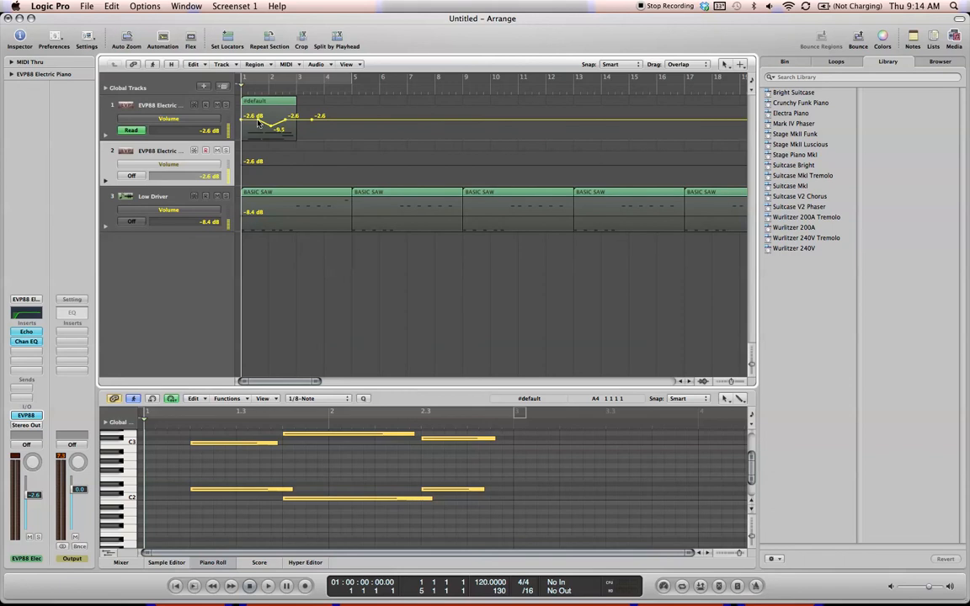
{"action": "left_click_drag", "start_coordinate": [258, 121], "coordinate": [291, 117]}
- Draw a freehand volume automation curve with the Pencil tool along the first electric piano track to about bar 10
{"action": "left_click", "coordinate": [741, 66]}
{"action": "left_click", "coordinate": [770, 89]}
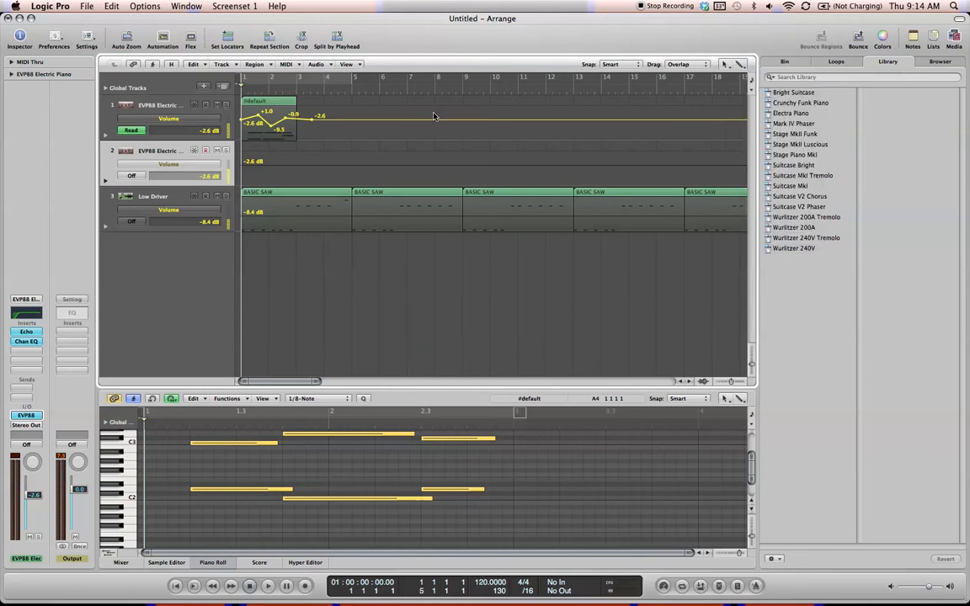
{"action": "right_click", "coordinate": [265, 121]}
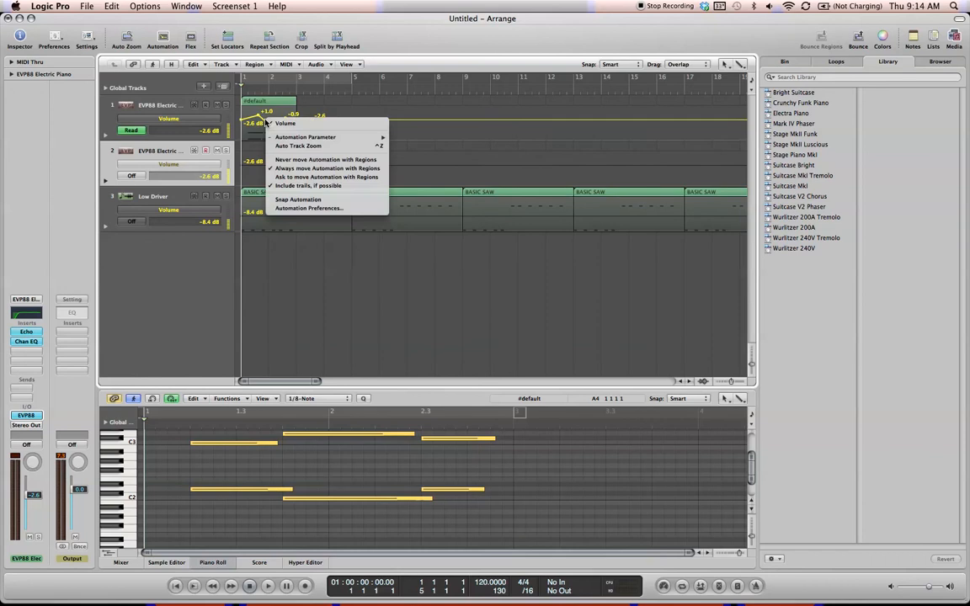
{"action": "left_click", "coordinate": [265, 123]}
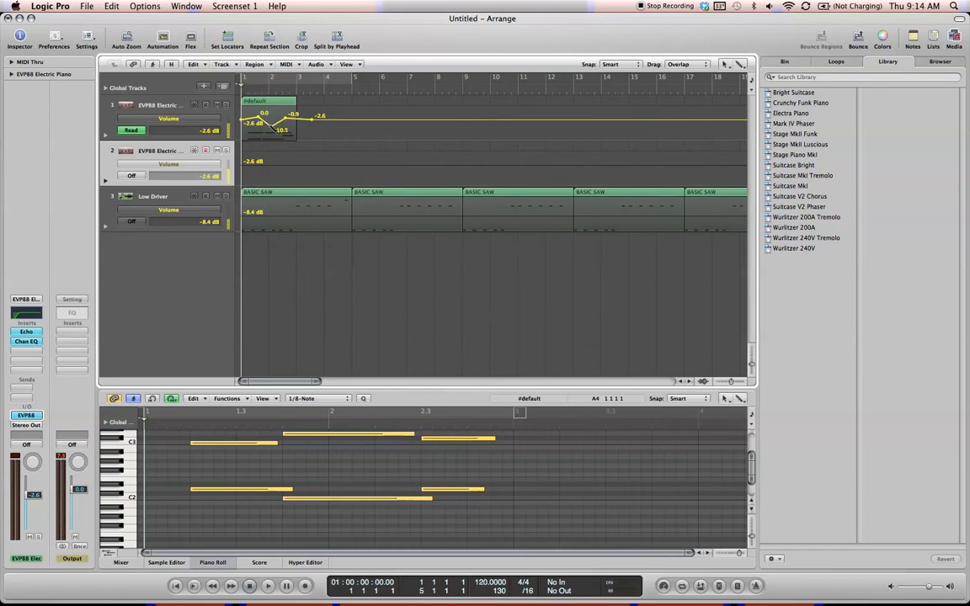
{"action": "mouse_move", "coordinate": [262, 118]}
{"action": "left_mouse_down"}
{"action": "mouse_move", "coordinate": [279, 116]}
{"action": "mouse_move", "coordinate": [286, 128]}
{"action": "mouse_move", "coordinate": [305, 119]}
{"action": "mouse_move", "coordinate": [327, 136]}
{"action": "mouse_move", "coordinate": [333, 128]}
{"action": "left_mouse_up"}
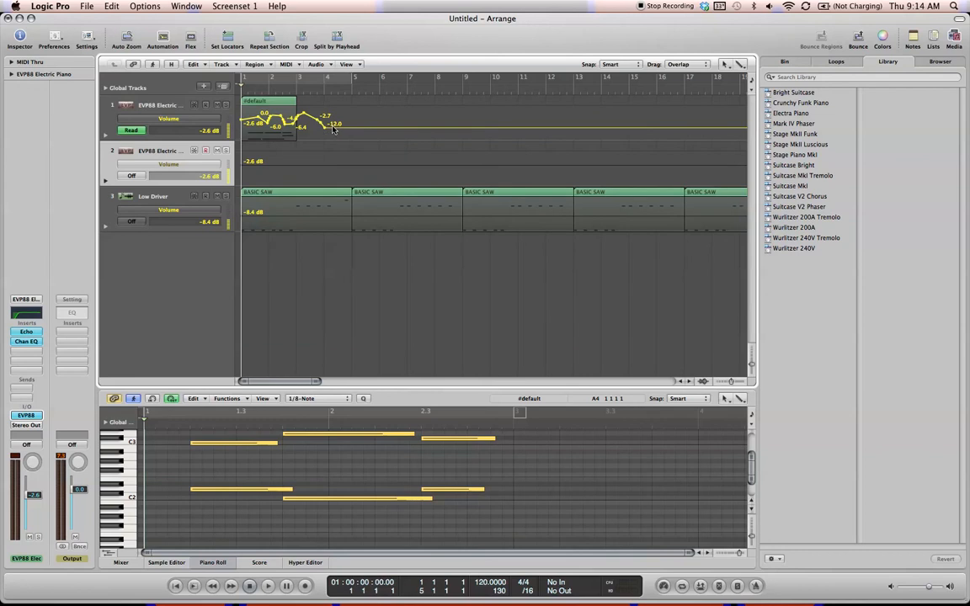
{"action": "right_click", "coordinate": [343, 120]}
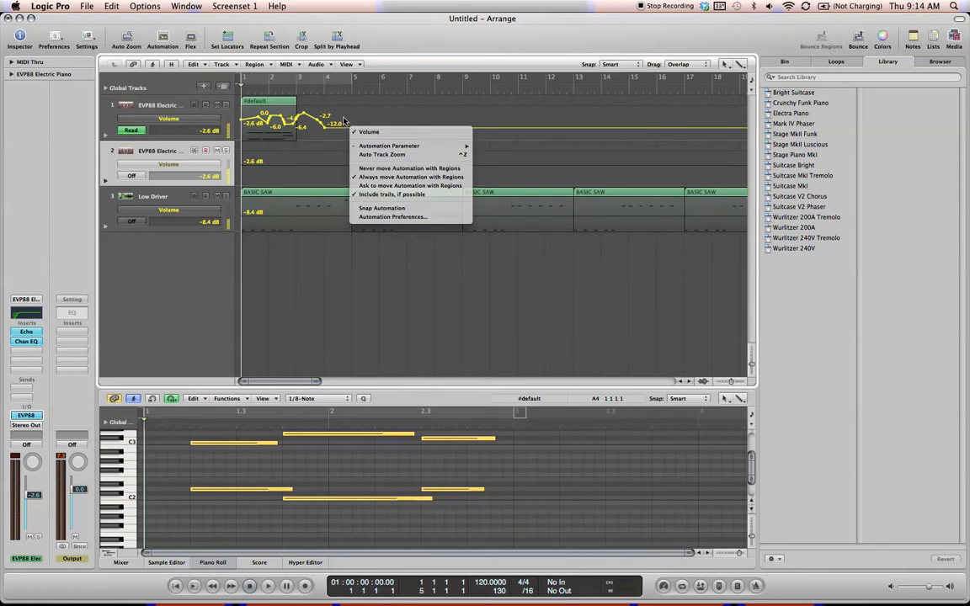
{"action": "left_click", "coordinate": [343, 121]}
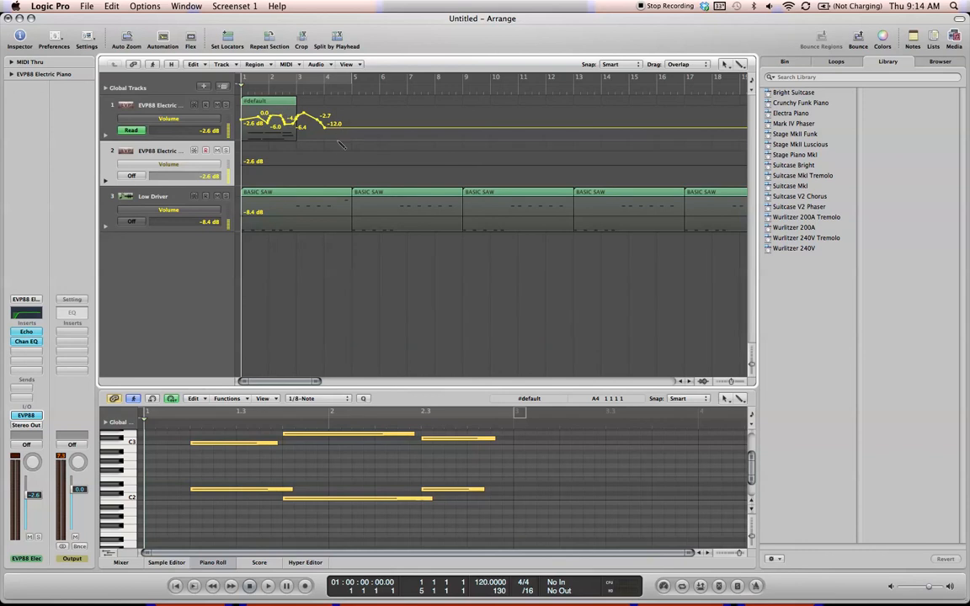
{"action": "left_click", "coordinate": [359, 123]}
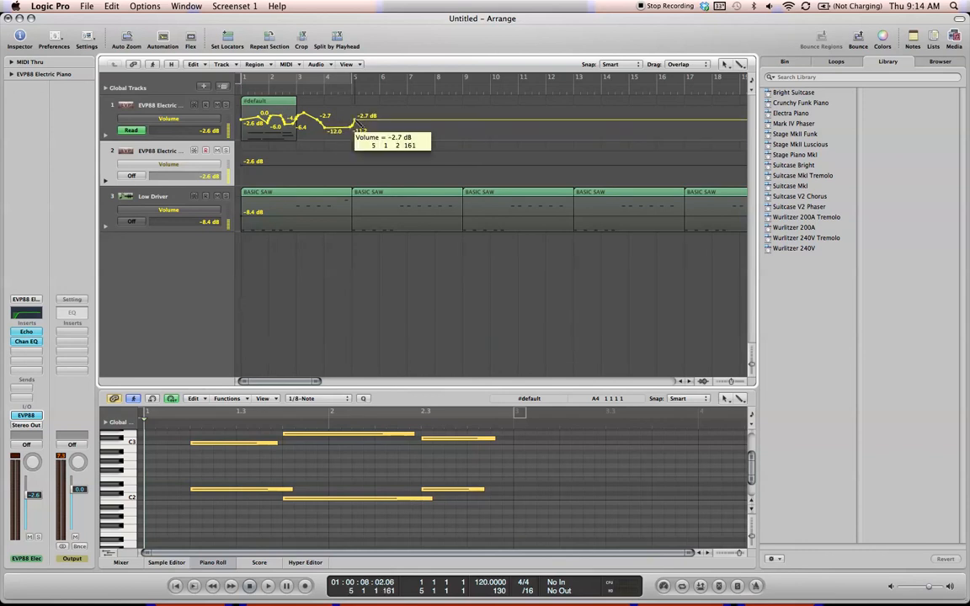
{"action": "mouse_move", "coordinate": [359, 123]}
{"action": "left_mouse_down"}
{"action": "mouse_move", "coordinate": [389, 115]}
{"action": "mouse_move", "coordinate": [374, 117]}
{"action": "mouse_move", "coordinate": [374, 128]}
{"action": "mouse_move", "coordinate": [401, 135]}
{"action": "mouse_move", "coordinate": [421, 119]}
{"action": "mouse_move", "coordinate": [443, 131]}
{"action": "mouse_move", "coordinate": [503, 117]}
{"action": "mouse_move", "coordinate": [496, 135]}
{"action": "left_mouse_up"}
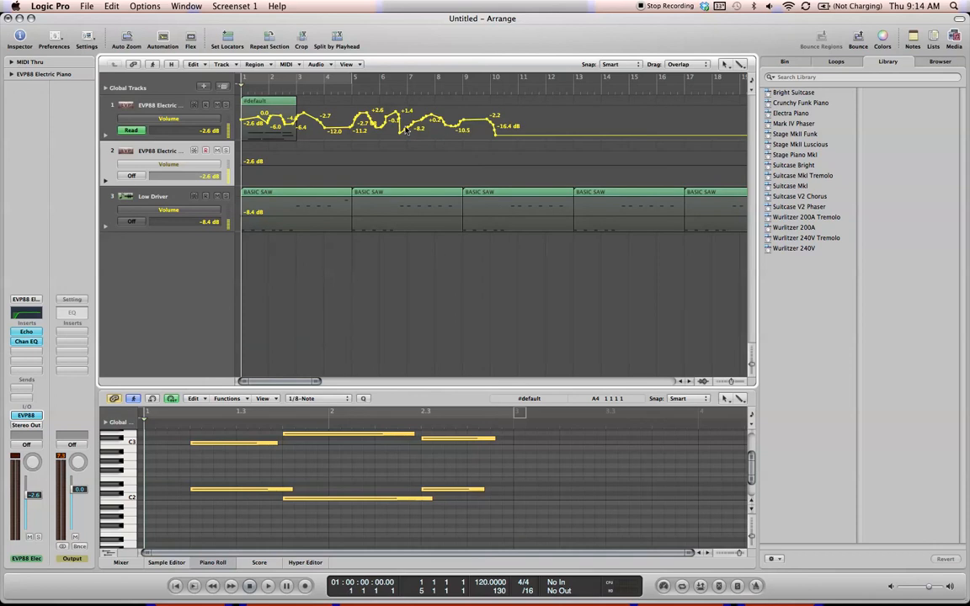
- Clear the drawn volume automation points from the first electric piano track, leaving only the starting point
{"action": "left_click", "coordinate": [740, 65]}
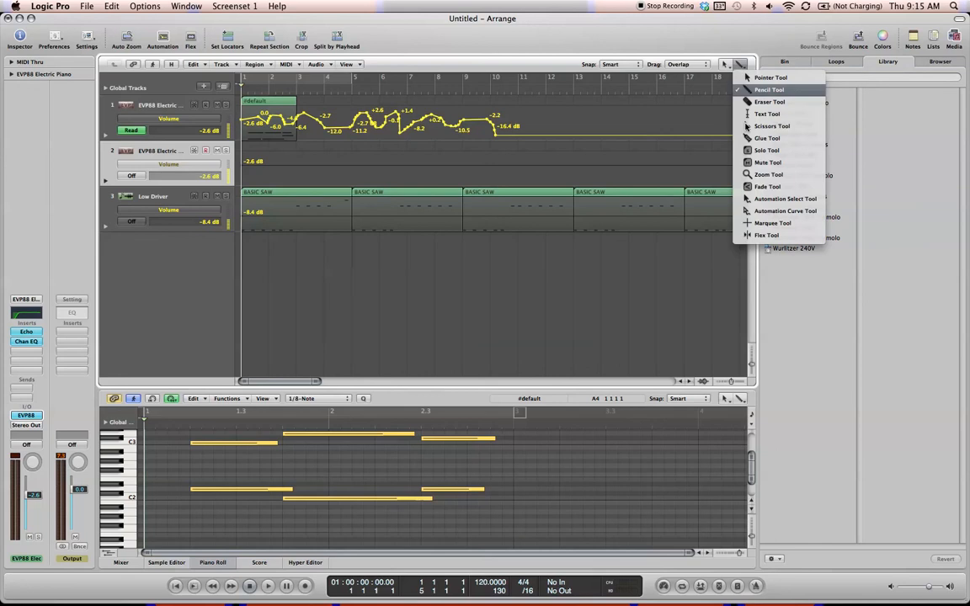
{"action": "left_click", "coordinate": [679, 118]}
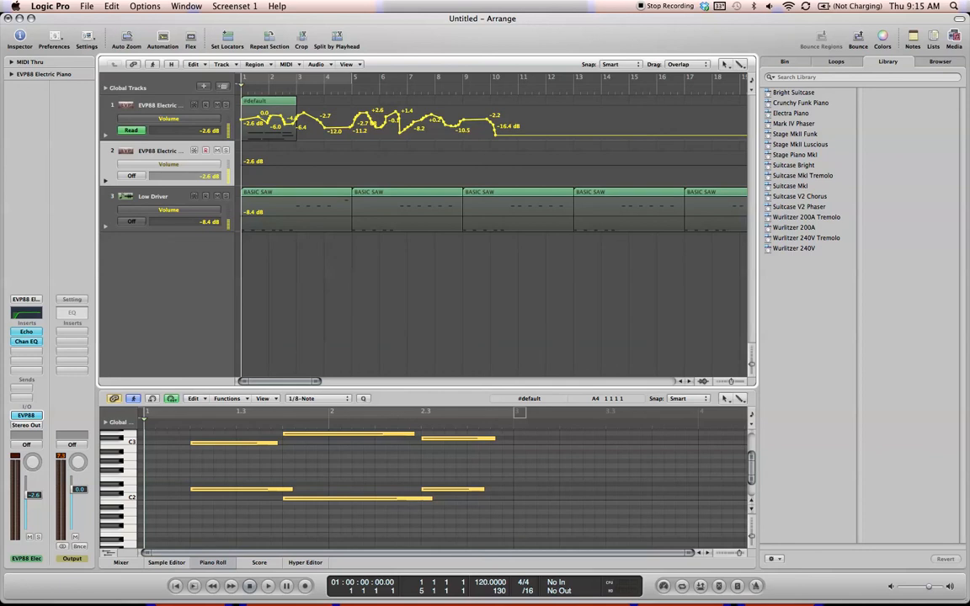
{"action": "left_click_drag", "start_coordinate": [258, 119], "coordinate": [499, 122]}
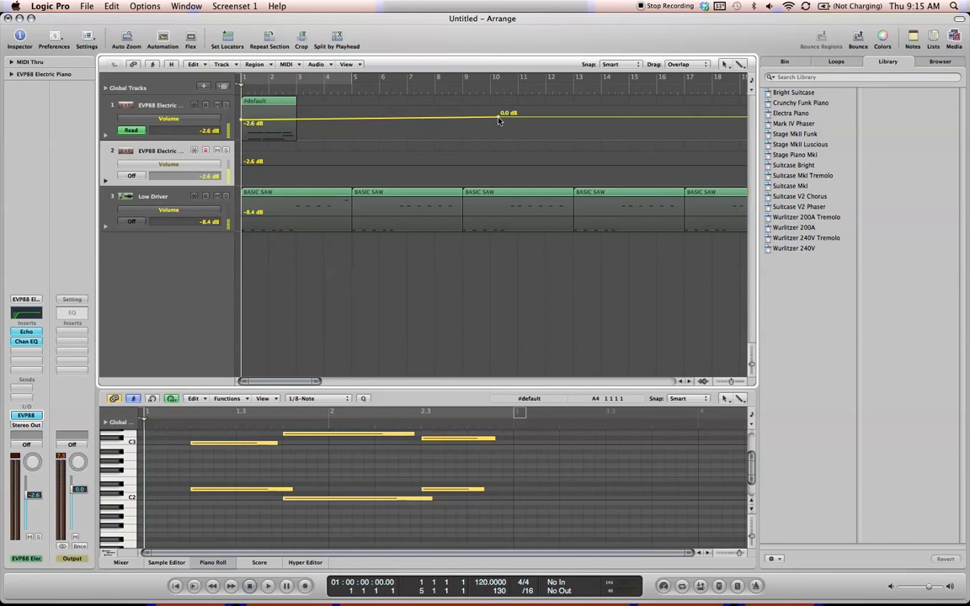
{"action": "left_click", "coordinate": [498, 119]}
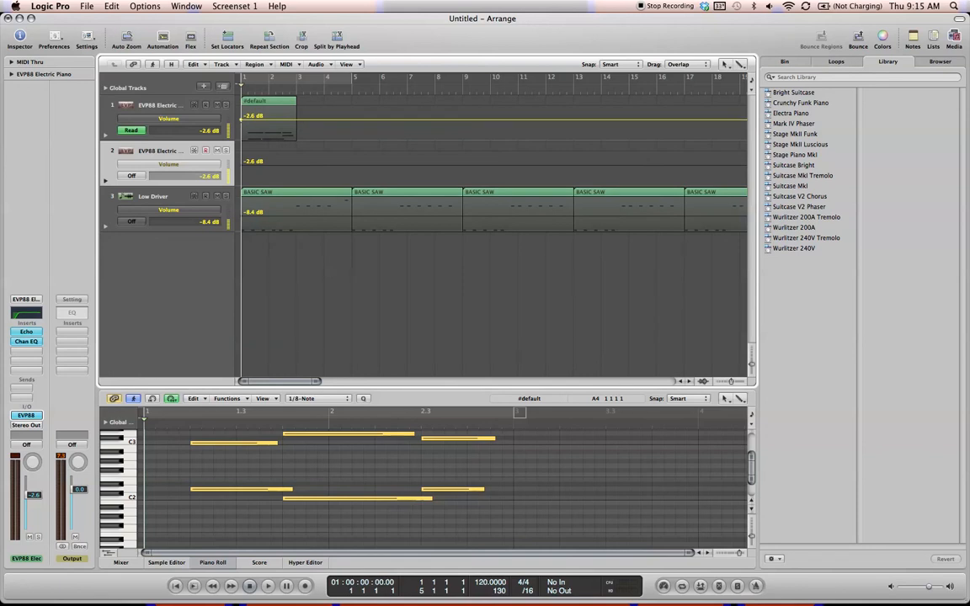
- Lower the first electric piano track's flat volume automation line to -10.2 dB and hide the track automation
{"action": "left_click_drag", "start_coordinate": [241, 120], "coordinate": [242, 129]}
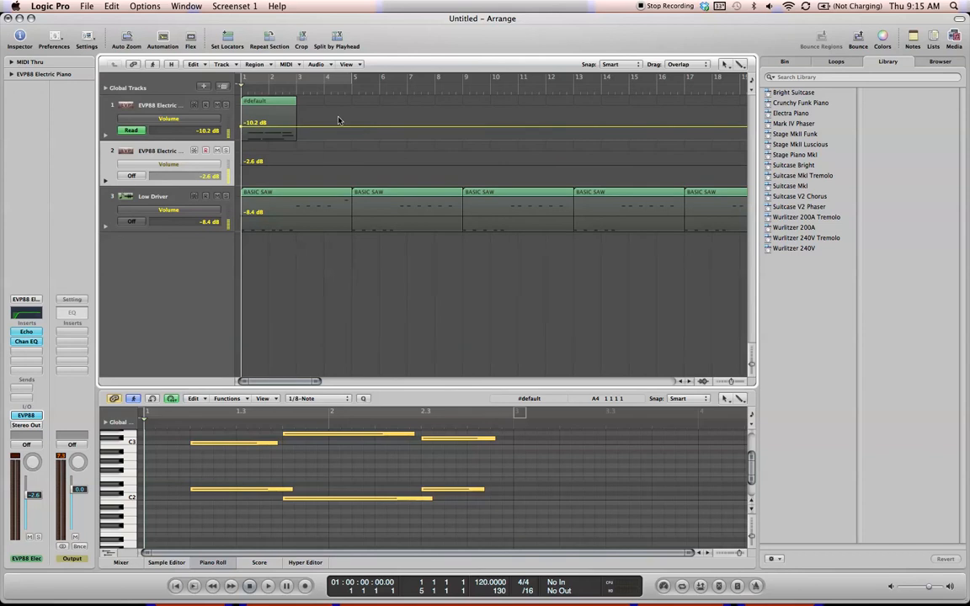
{"action": "key", "text": "a"}
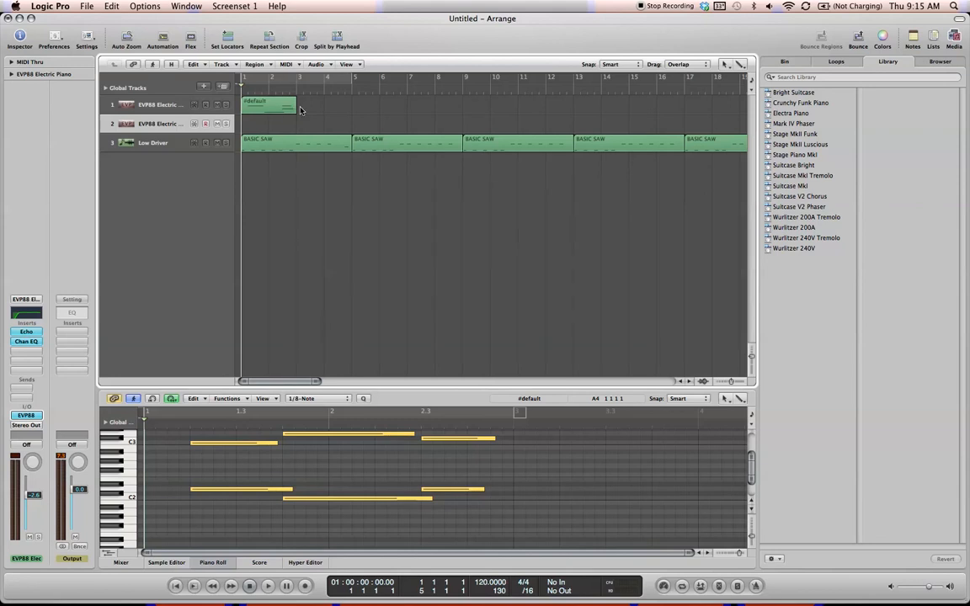
- Copy the first electric piano track's region from bar 1 to bar 3 on the same track
{"action": "left_click", "coordinate": [271, 106]}
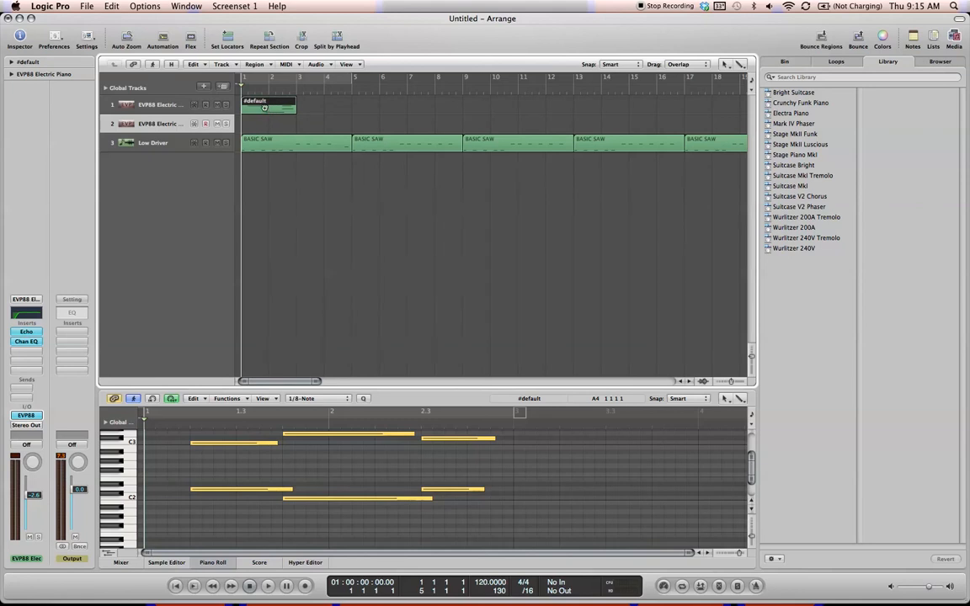
{"action": "left_click_drag", "start_coordinate": [263, 108], "coordinate": [321, 102]}
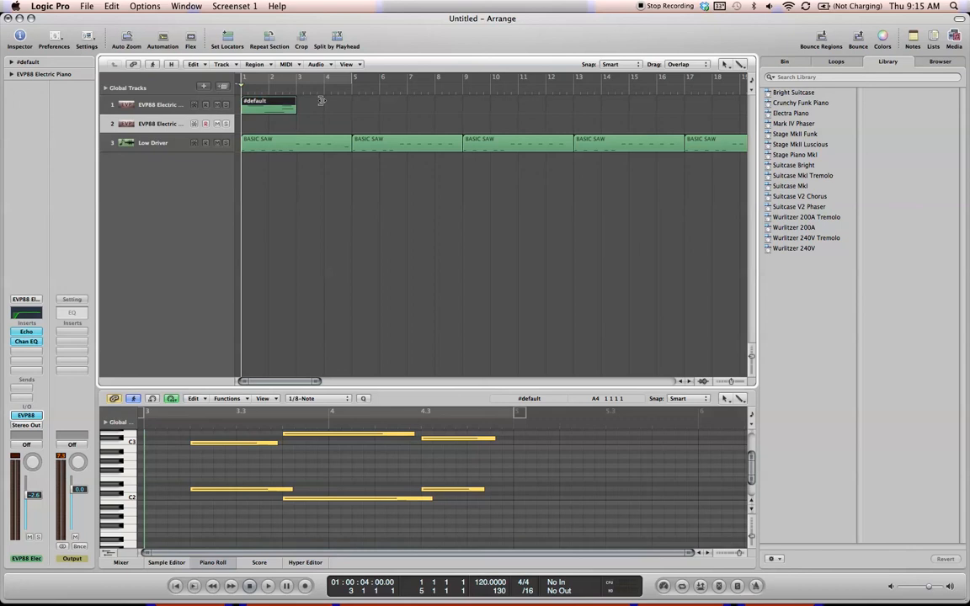
{"action": "left_click", "coordinate": [385, 108]}
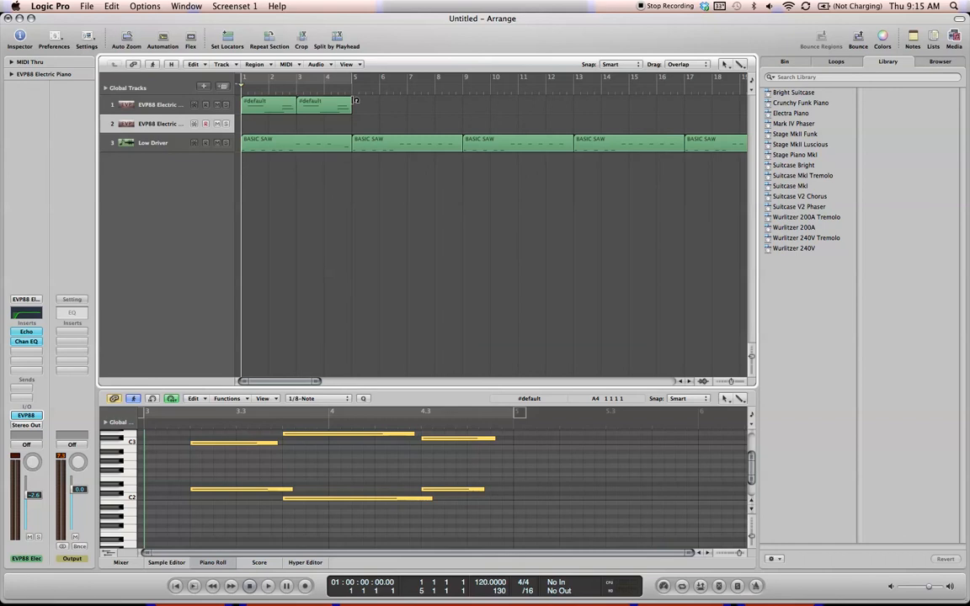
- Lengthen the last low note in the copied region past bar 6 and extend the region's end to bar 8
{"action": "left_click", "coordinate": [353, 100]}
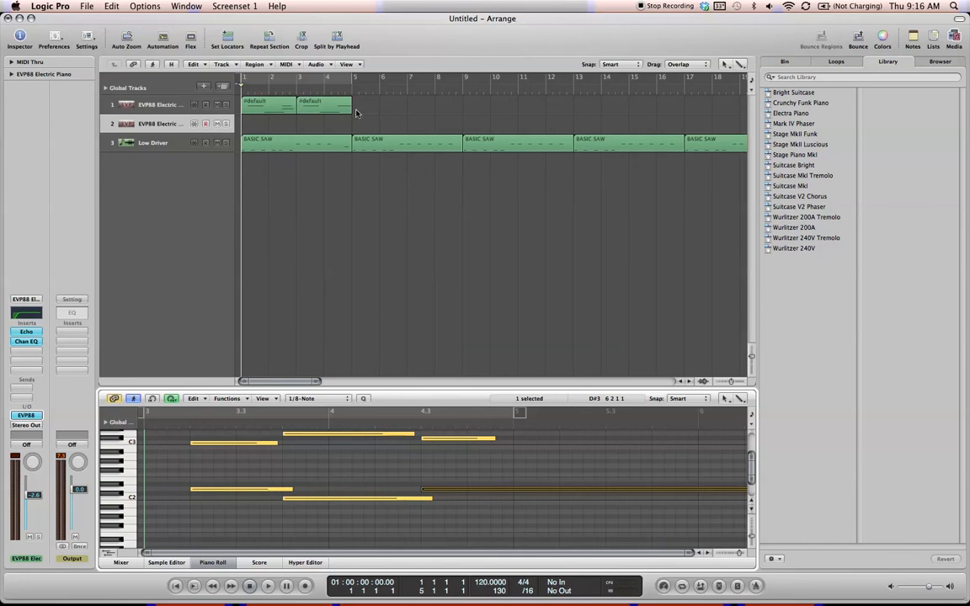
{"action": "left_click", "coordinate": [575, 432]}
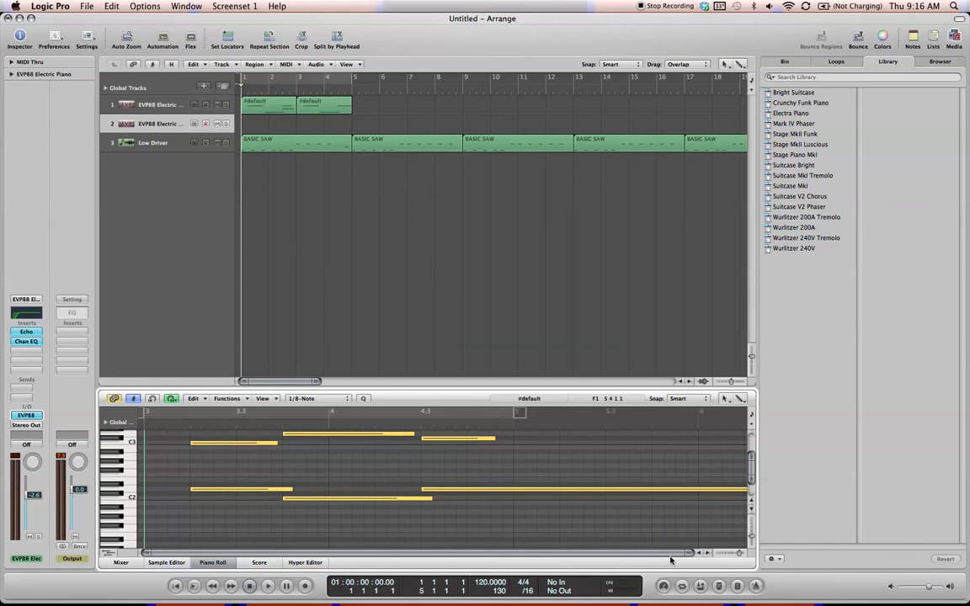
{"action": "left_click", "coordinate": [358, 108]}
{"action": "left_click_drag", "start_coordinate": [358, 109], "coordinate": [438, 119]}
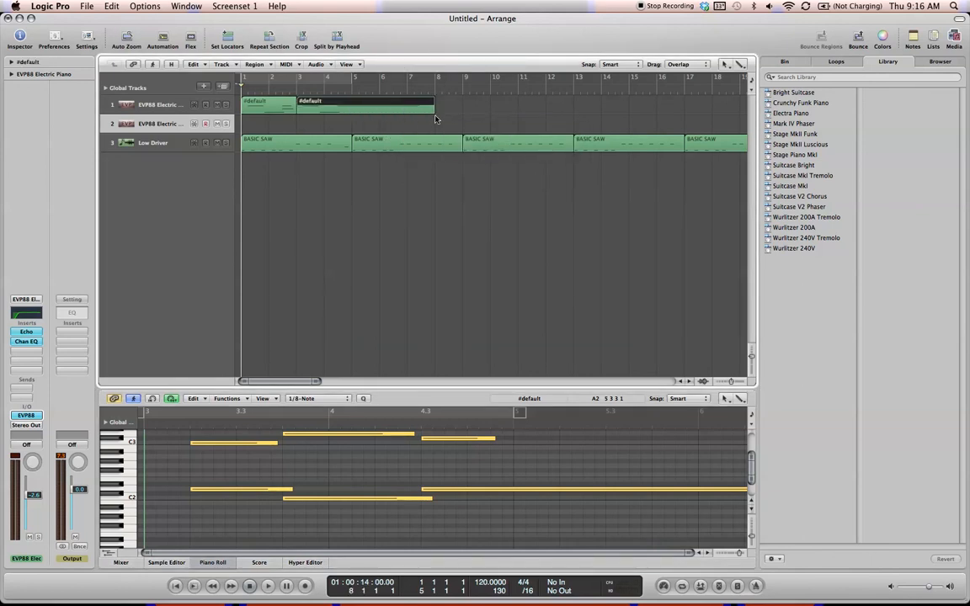
{"action": "left_click", "coordinate": [449, 124]}
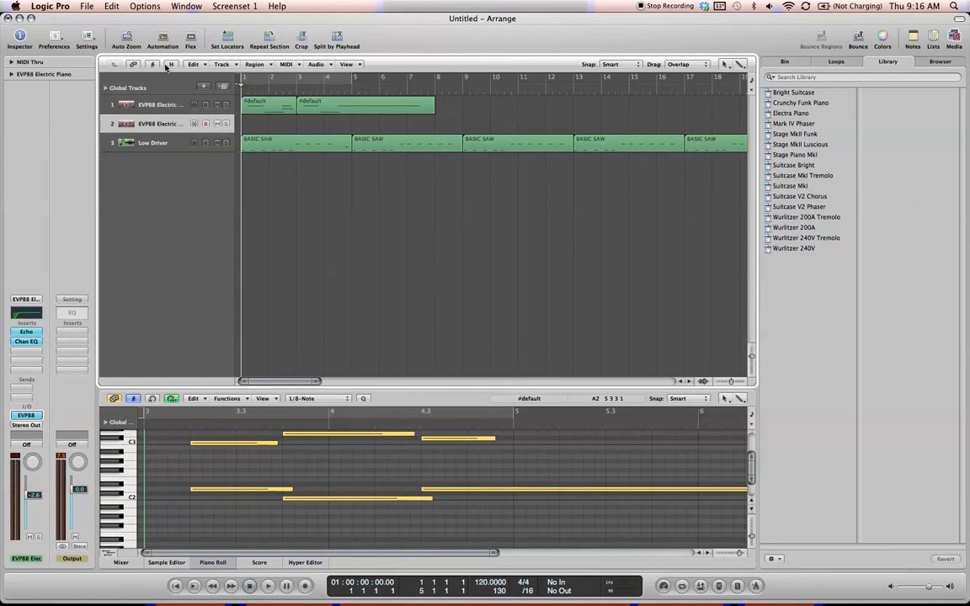
{"action": "left_click", "coordinate": [86, 6]}
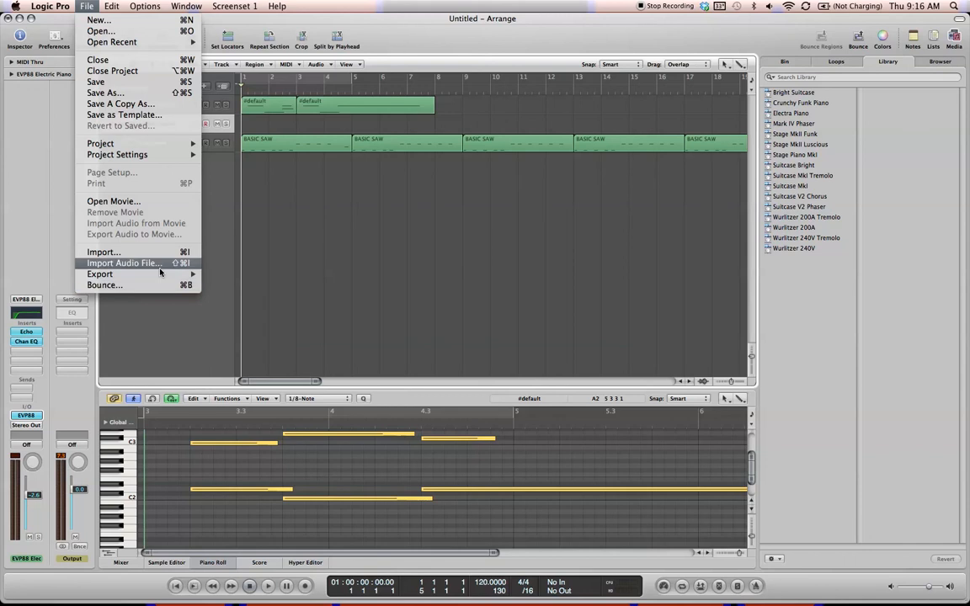
{"action": "mouse_move", "coordinate": [163, 275]}
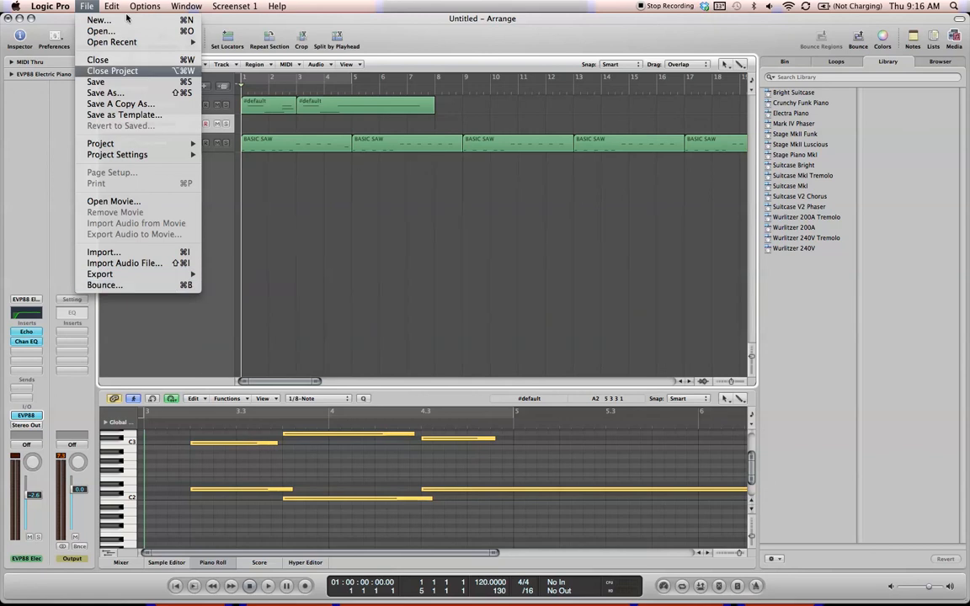
{"action": "mouse_move", "coordinate": [111, 6]}
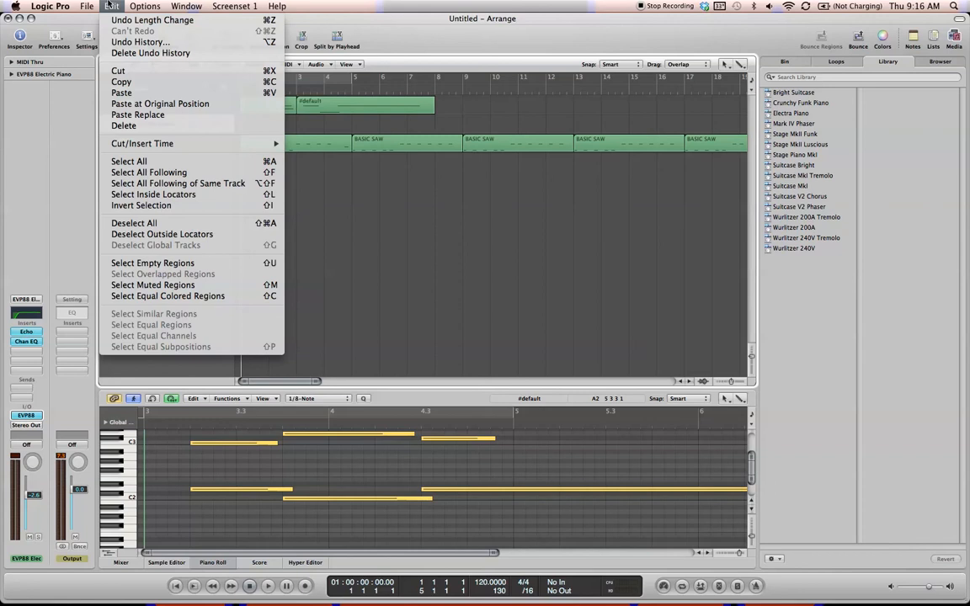
{"action": "mouse_move", "coordinate": [148, 9]}
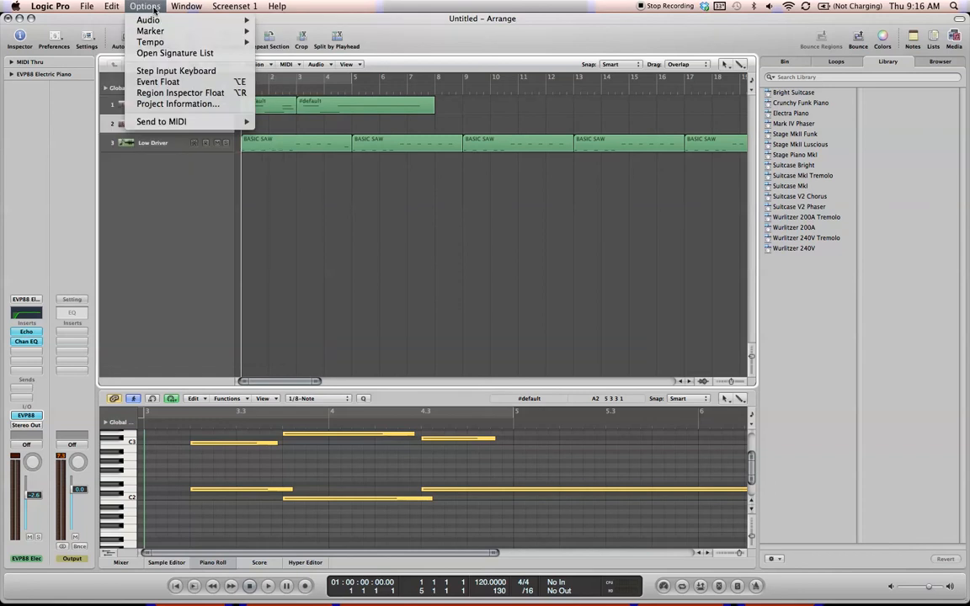
{"action": "mouse_move", "coordinate": [180, 7]}
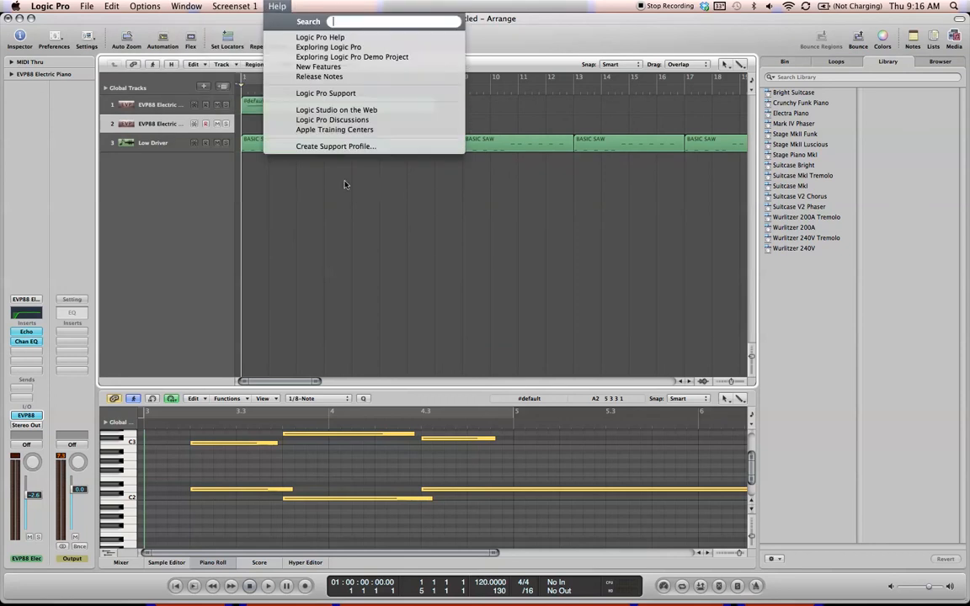
{"action": "left_click", "coordinate": [377, 234]}
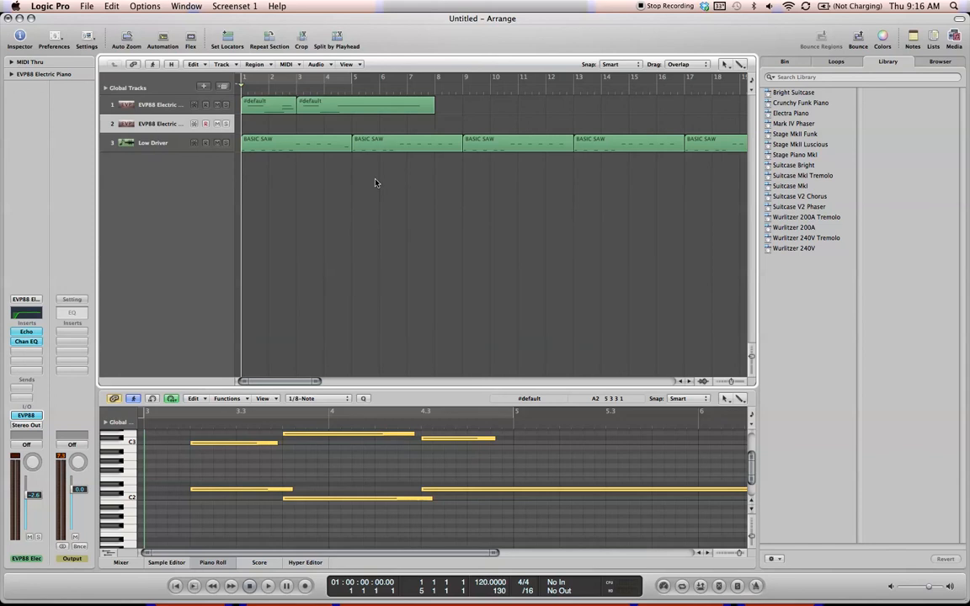